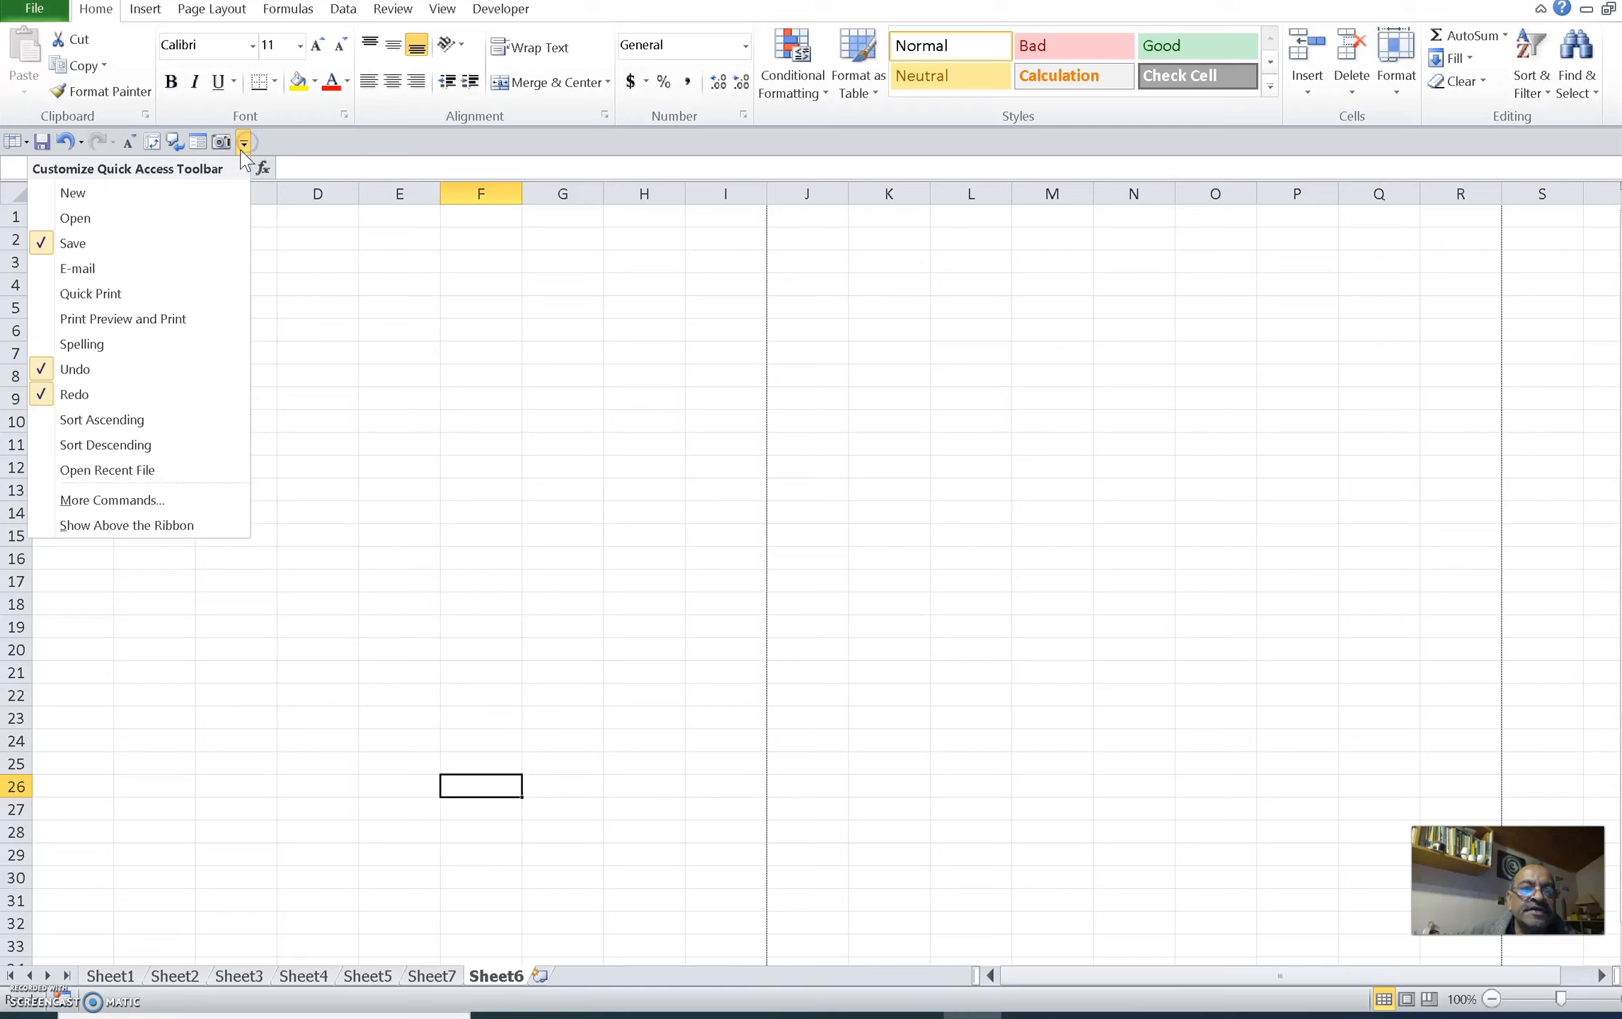
# - Locate the Camera command among the commands not in the ribbon in the Quick Access Toolbar customization, and accept the settings
pyautogui.click(136, 502)
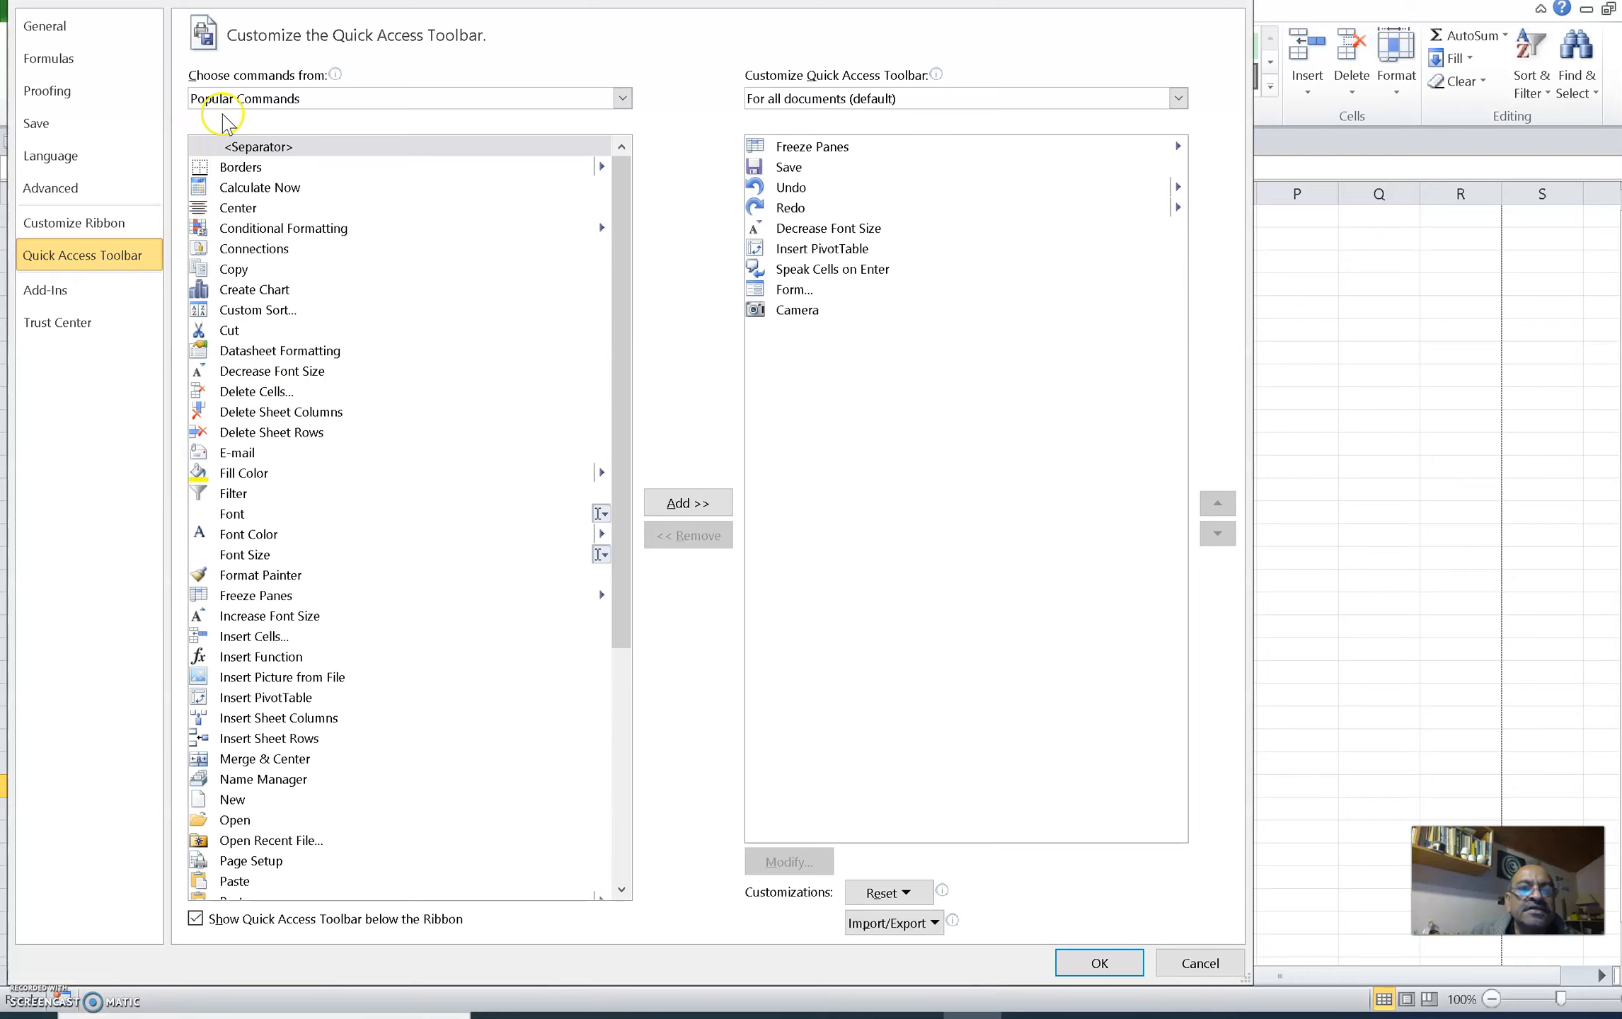
pyautogui.click(320, 101)
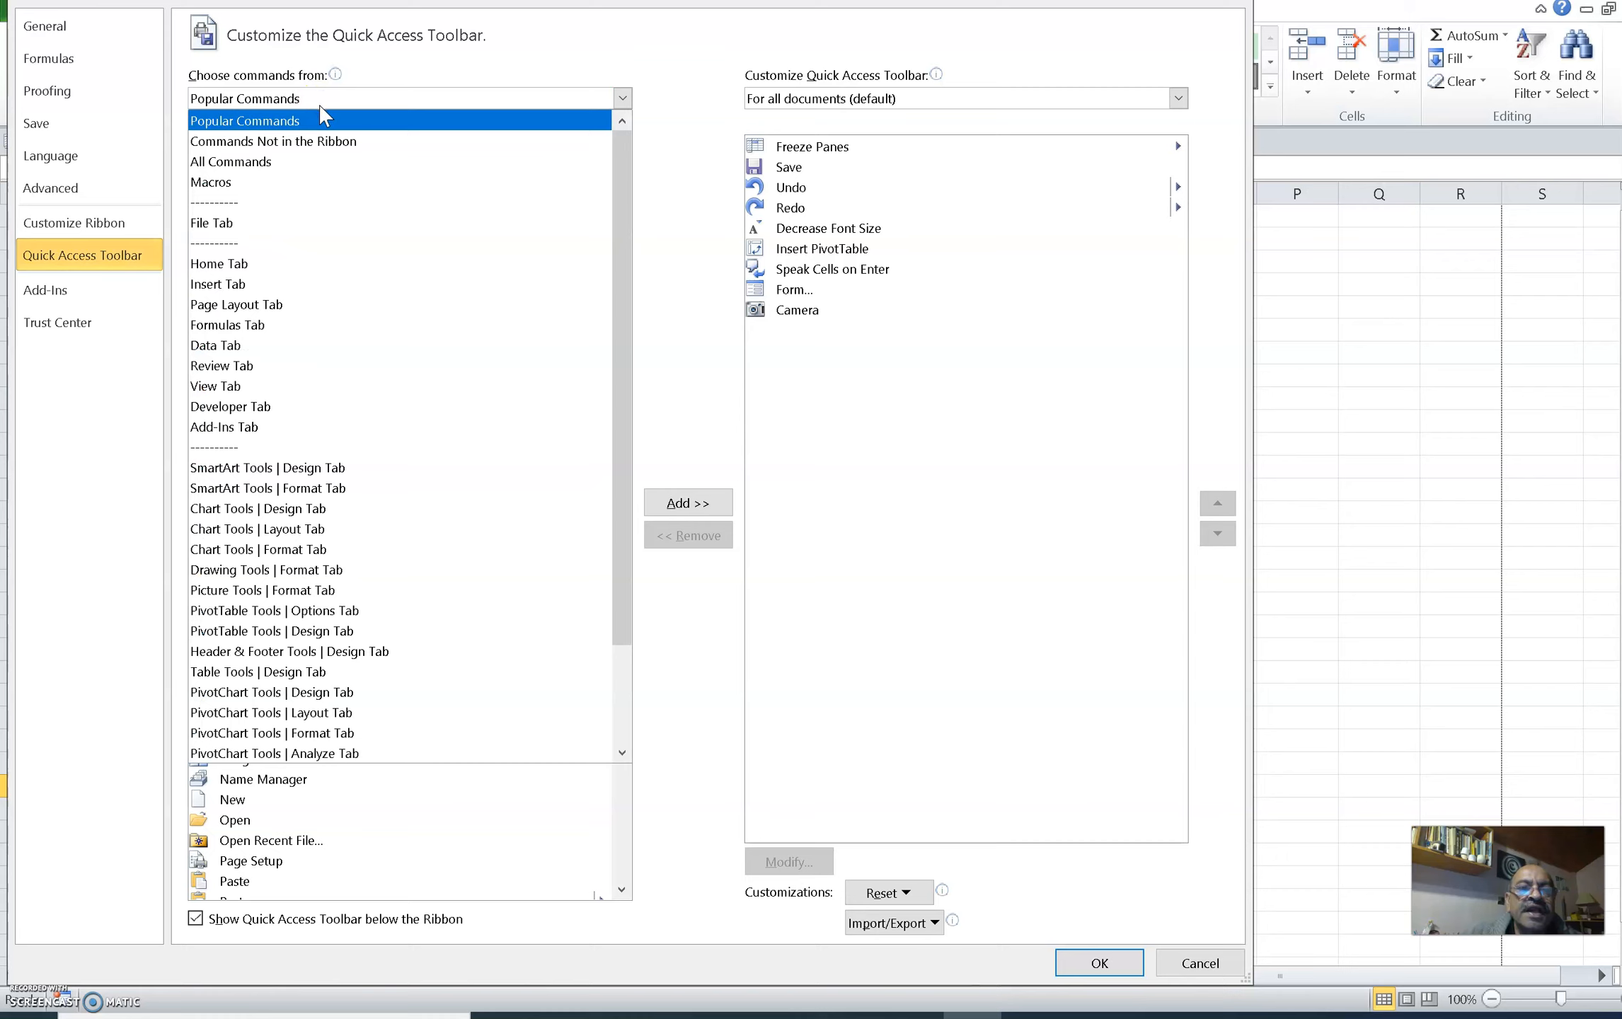
pyautogui.click(331, 142)
pyautogui.moveTo(616, 209); pyautogui.dragTo(614, 227)
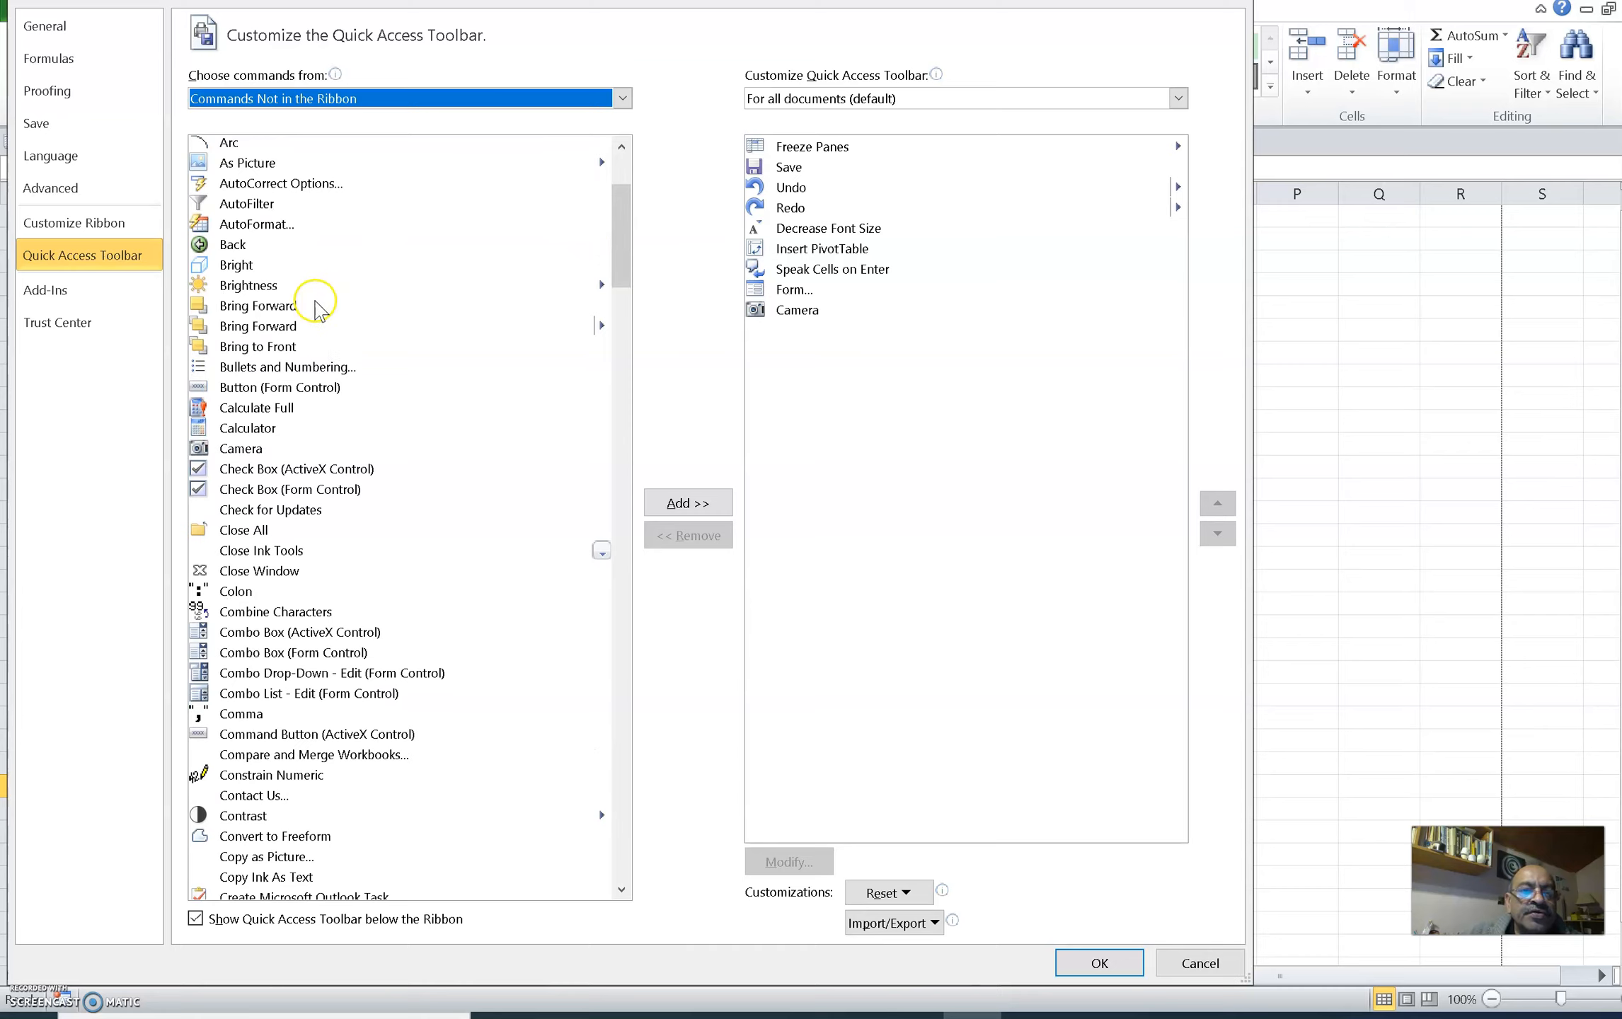
pyautogui.click(249, 450)
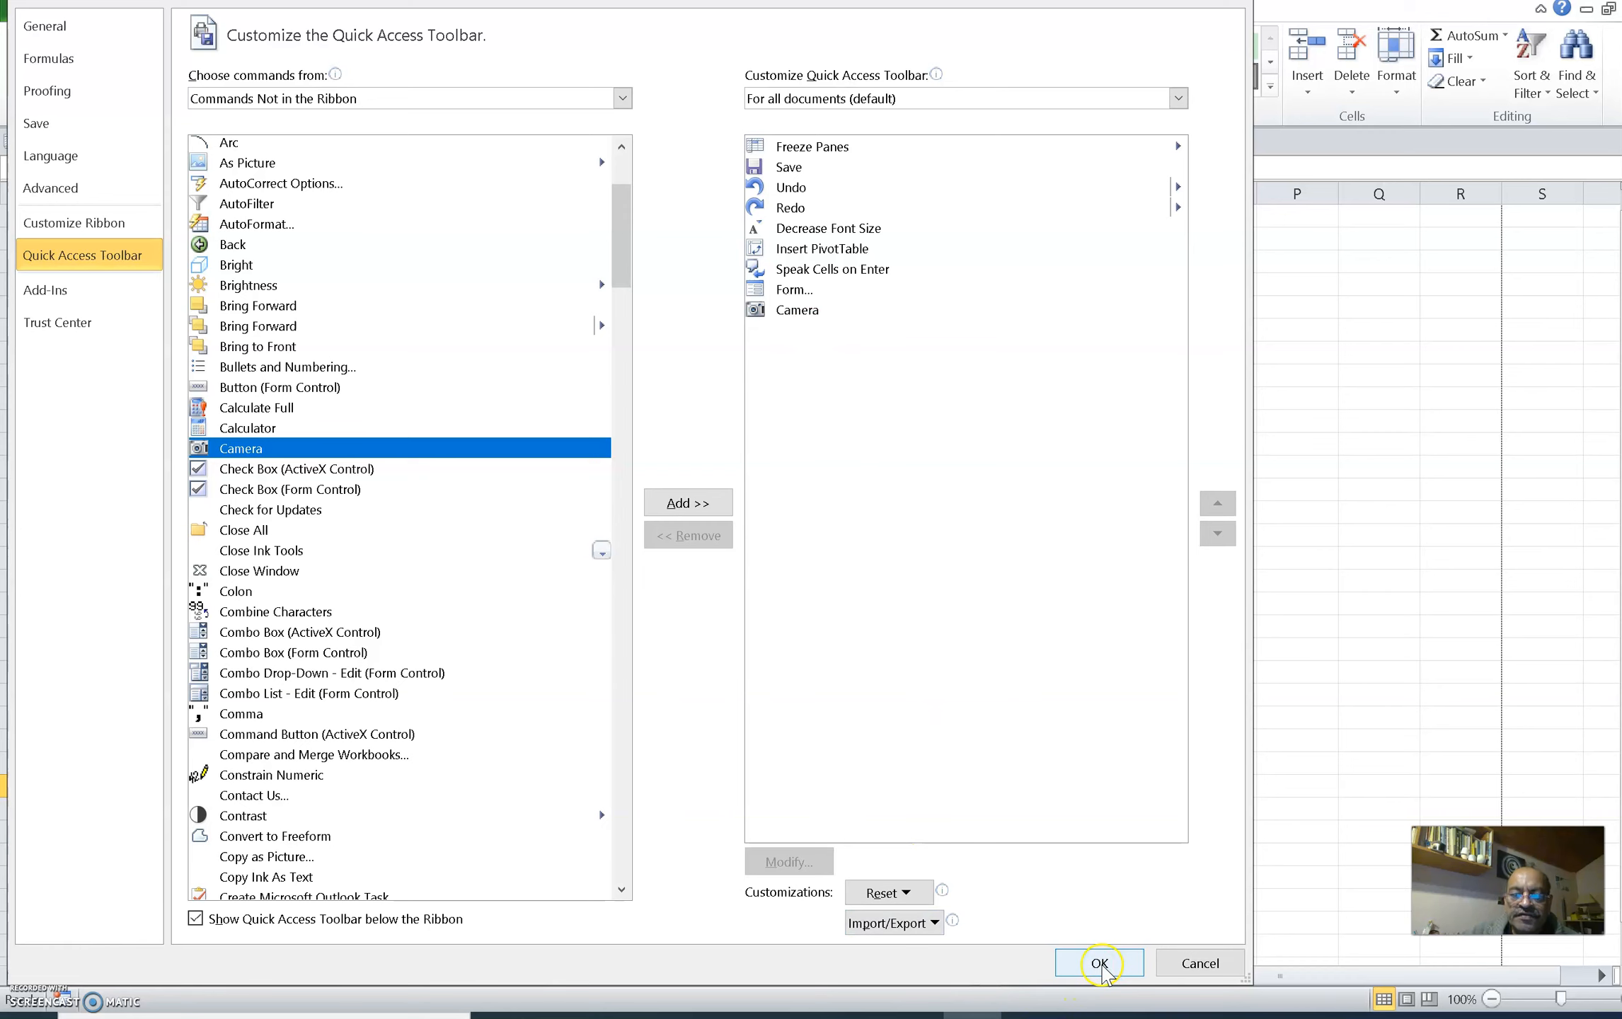
pyautogui.click(1099, 964)
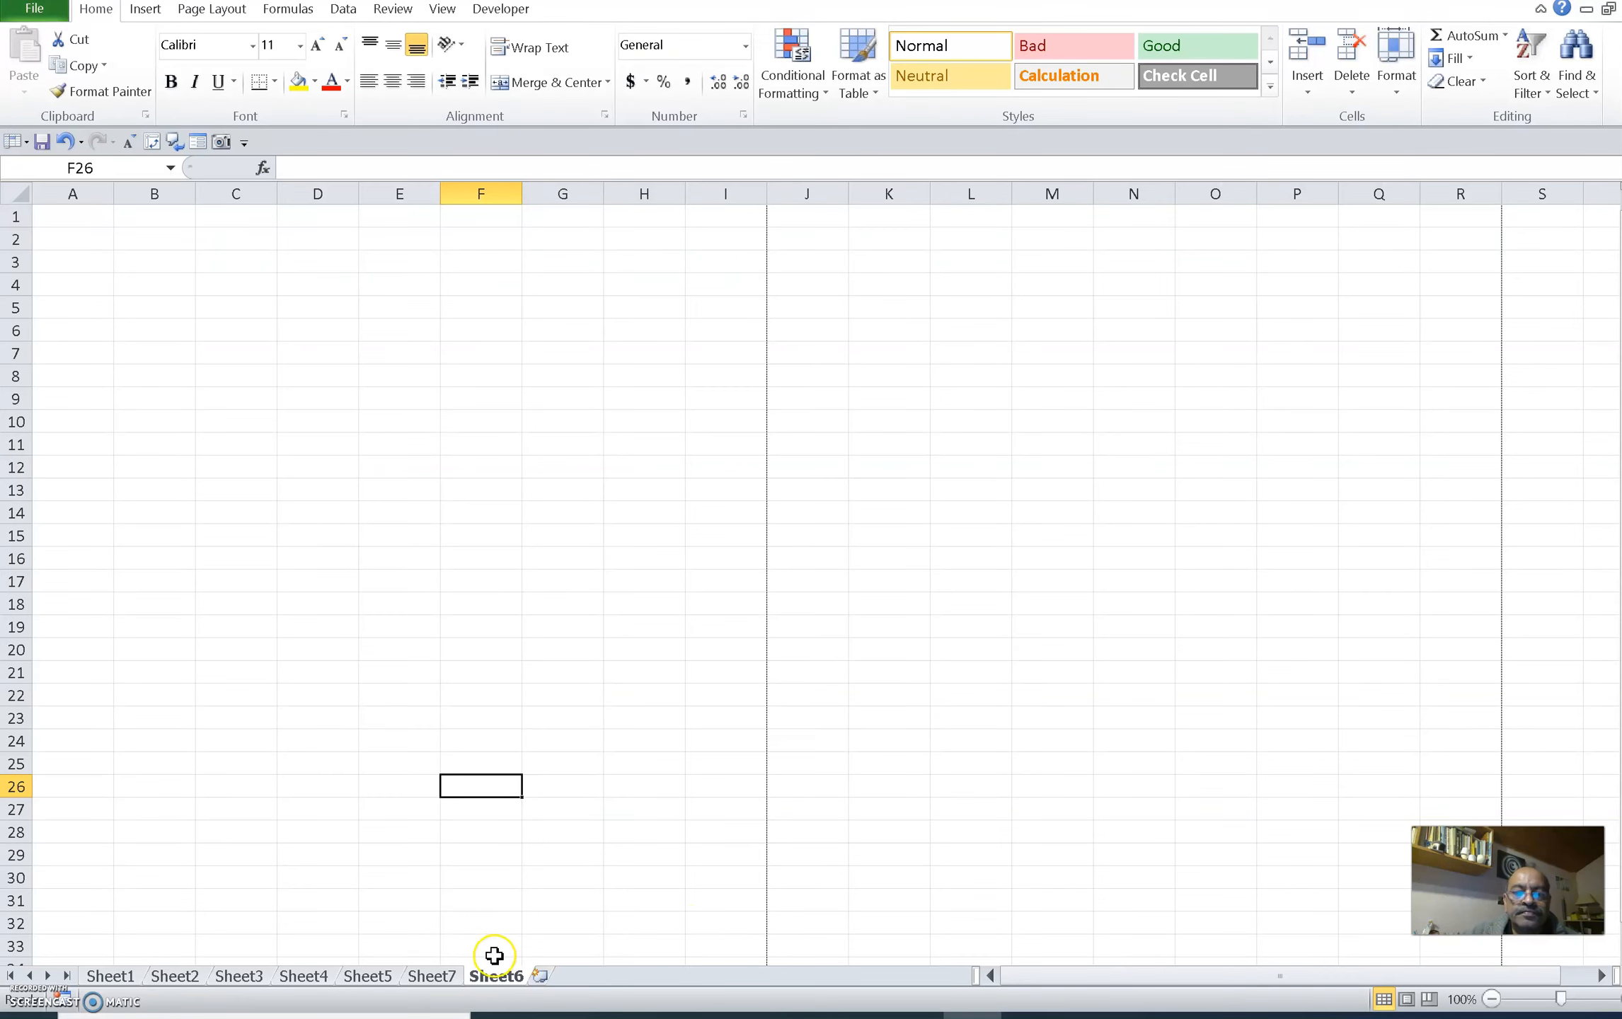
# - Look through the data on Sheet7, Sheet5 and Sheet4, and return to Sheet7
pyautogui.click(435, 978)
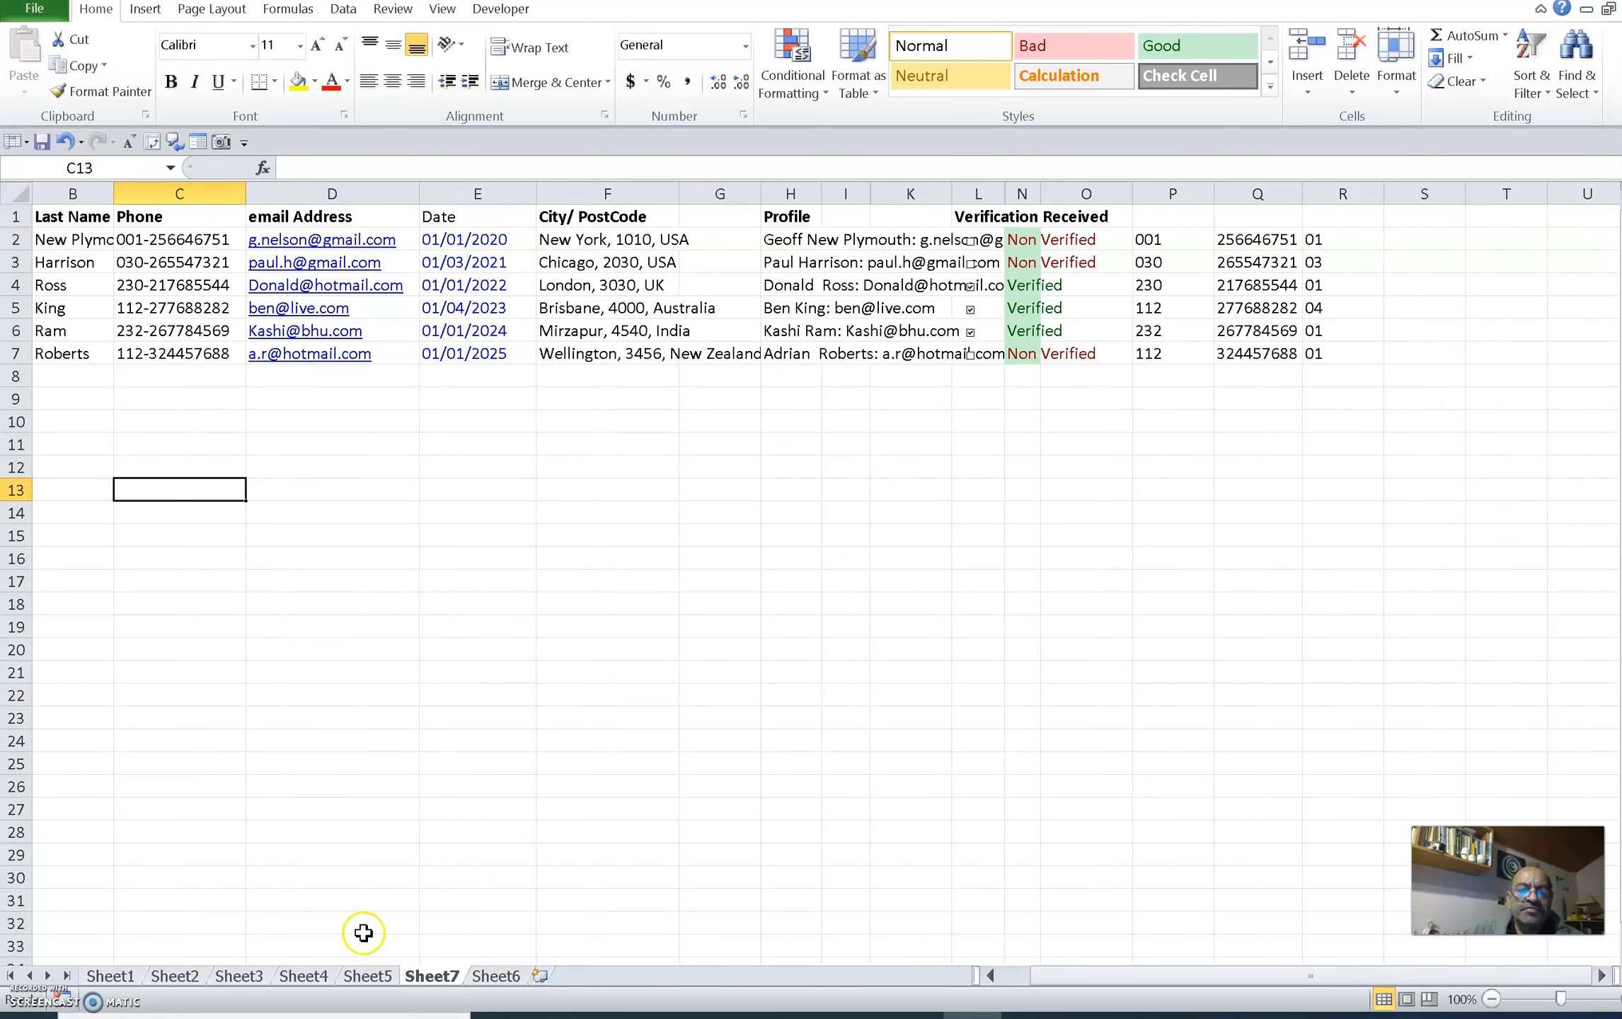
pyautogui.click(368, 977)
pyautogui.click(302, 976)
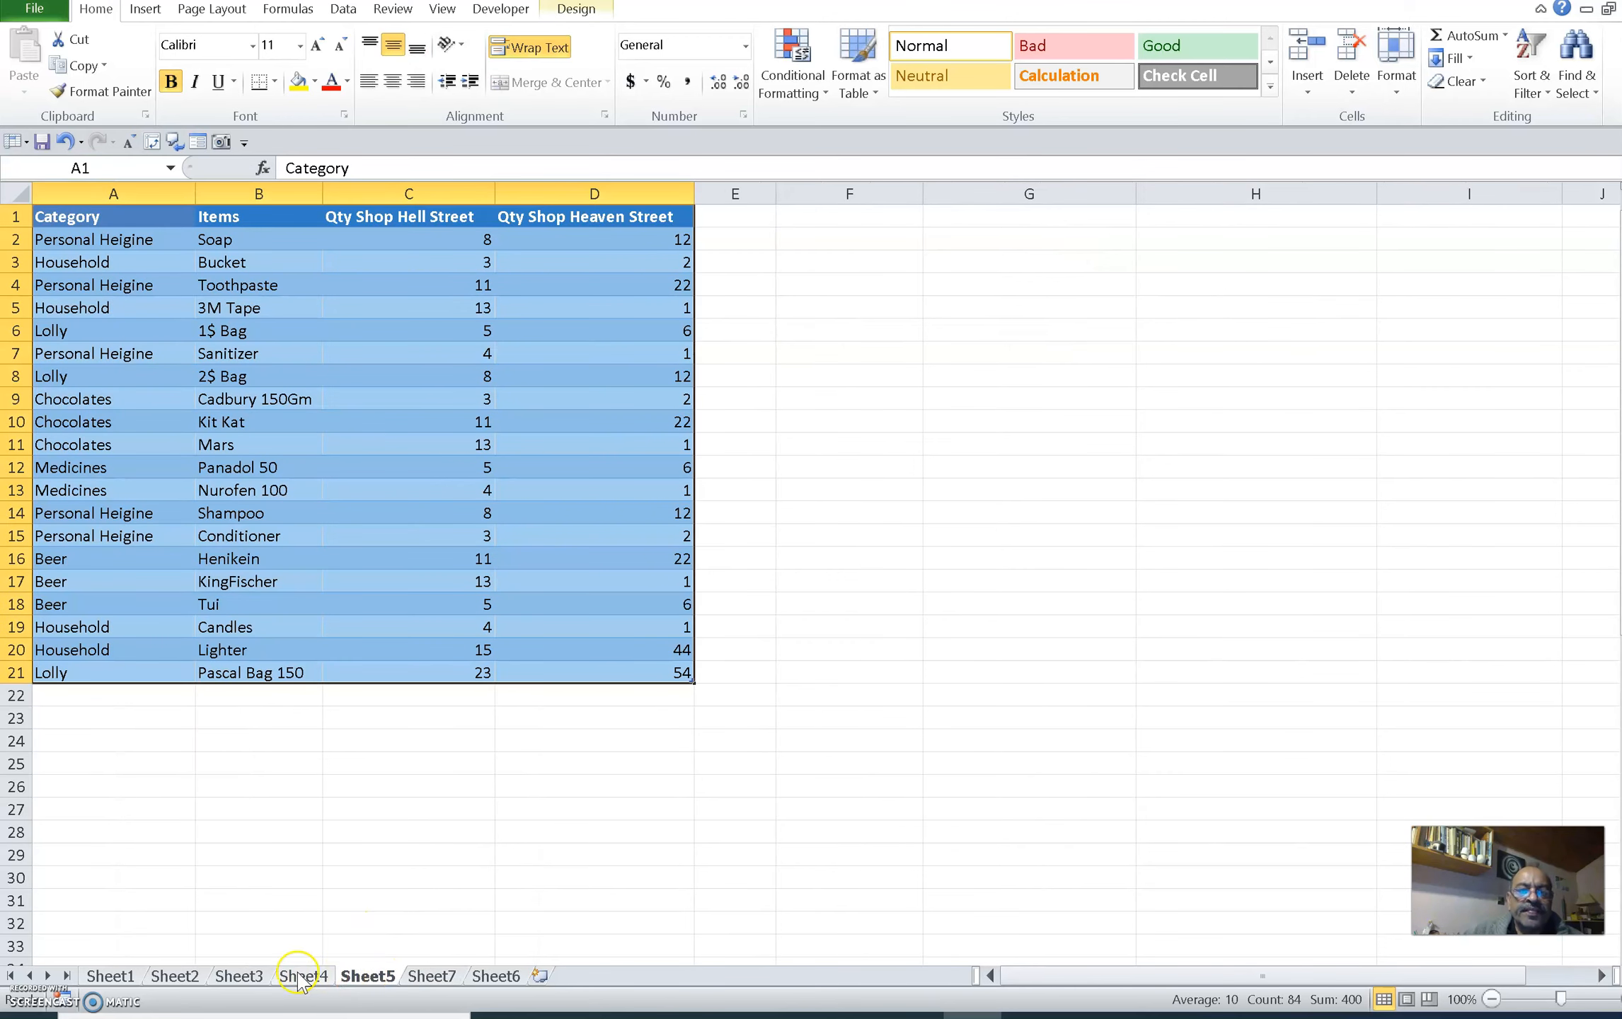
pyautogui.click(362, 978)
pyautogui.click(433, 976)
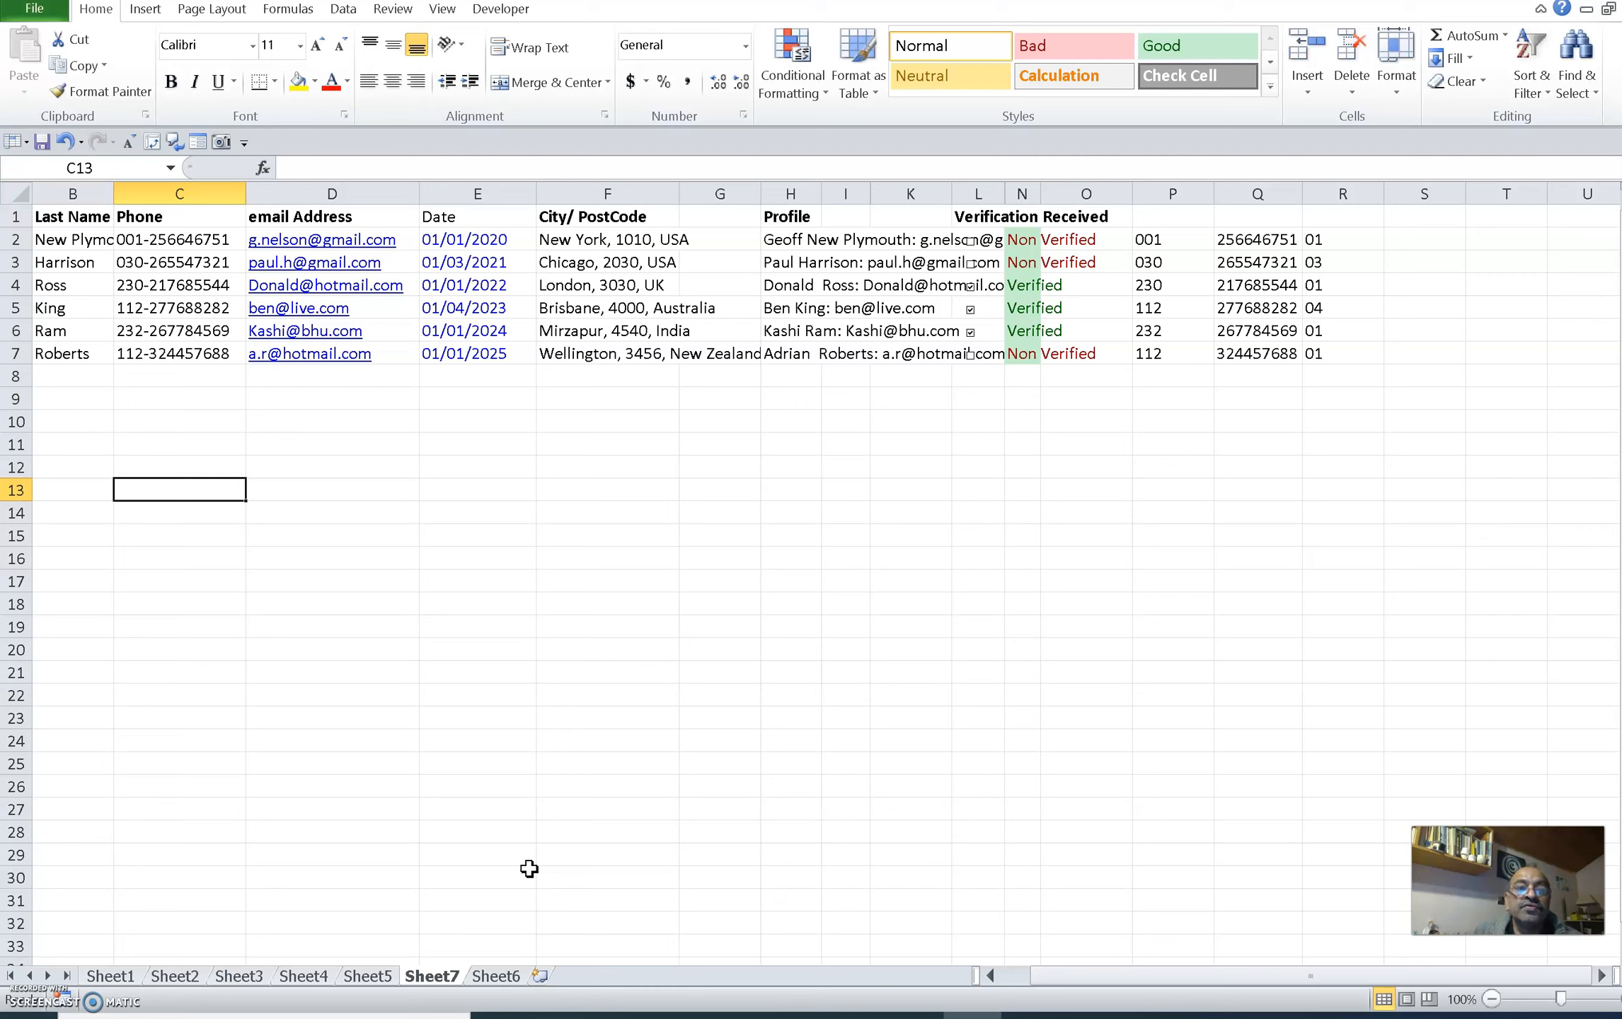
pyautogui.click(15, 695)
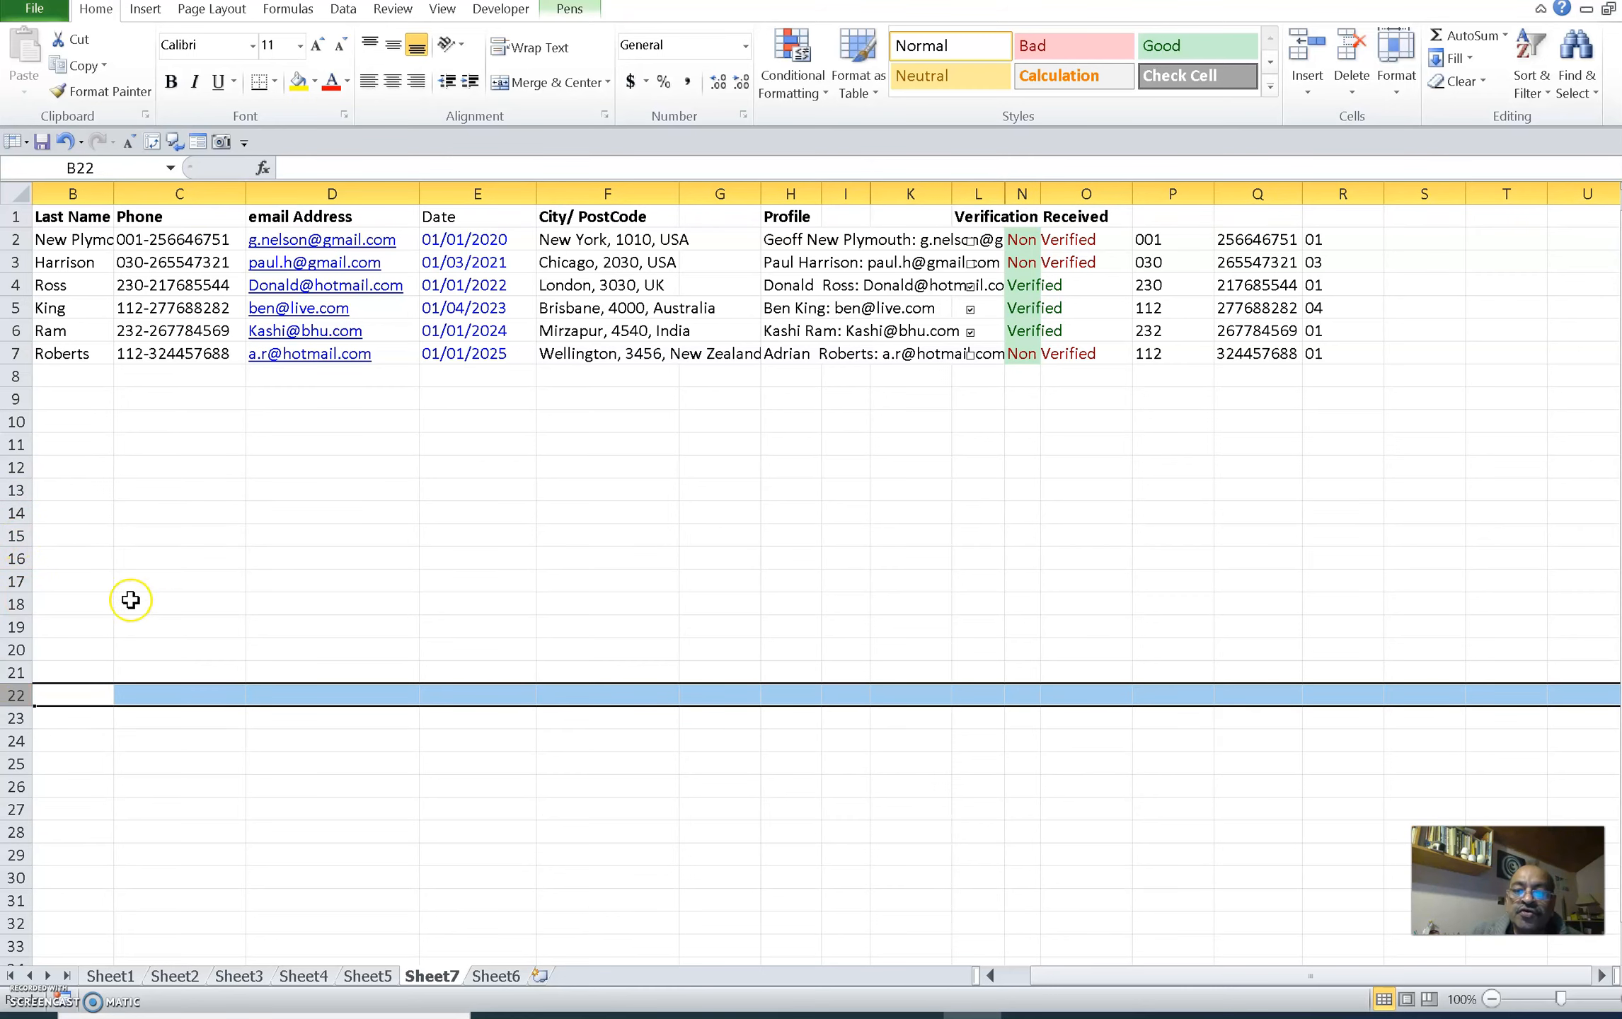
pyautogui.click(130, 522)
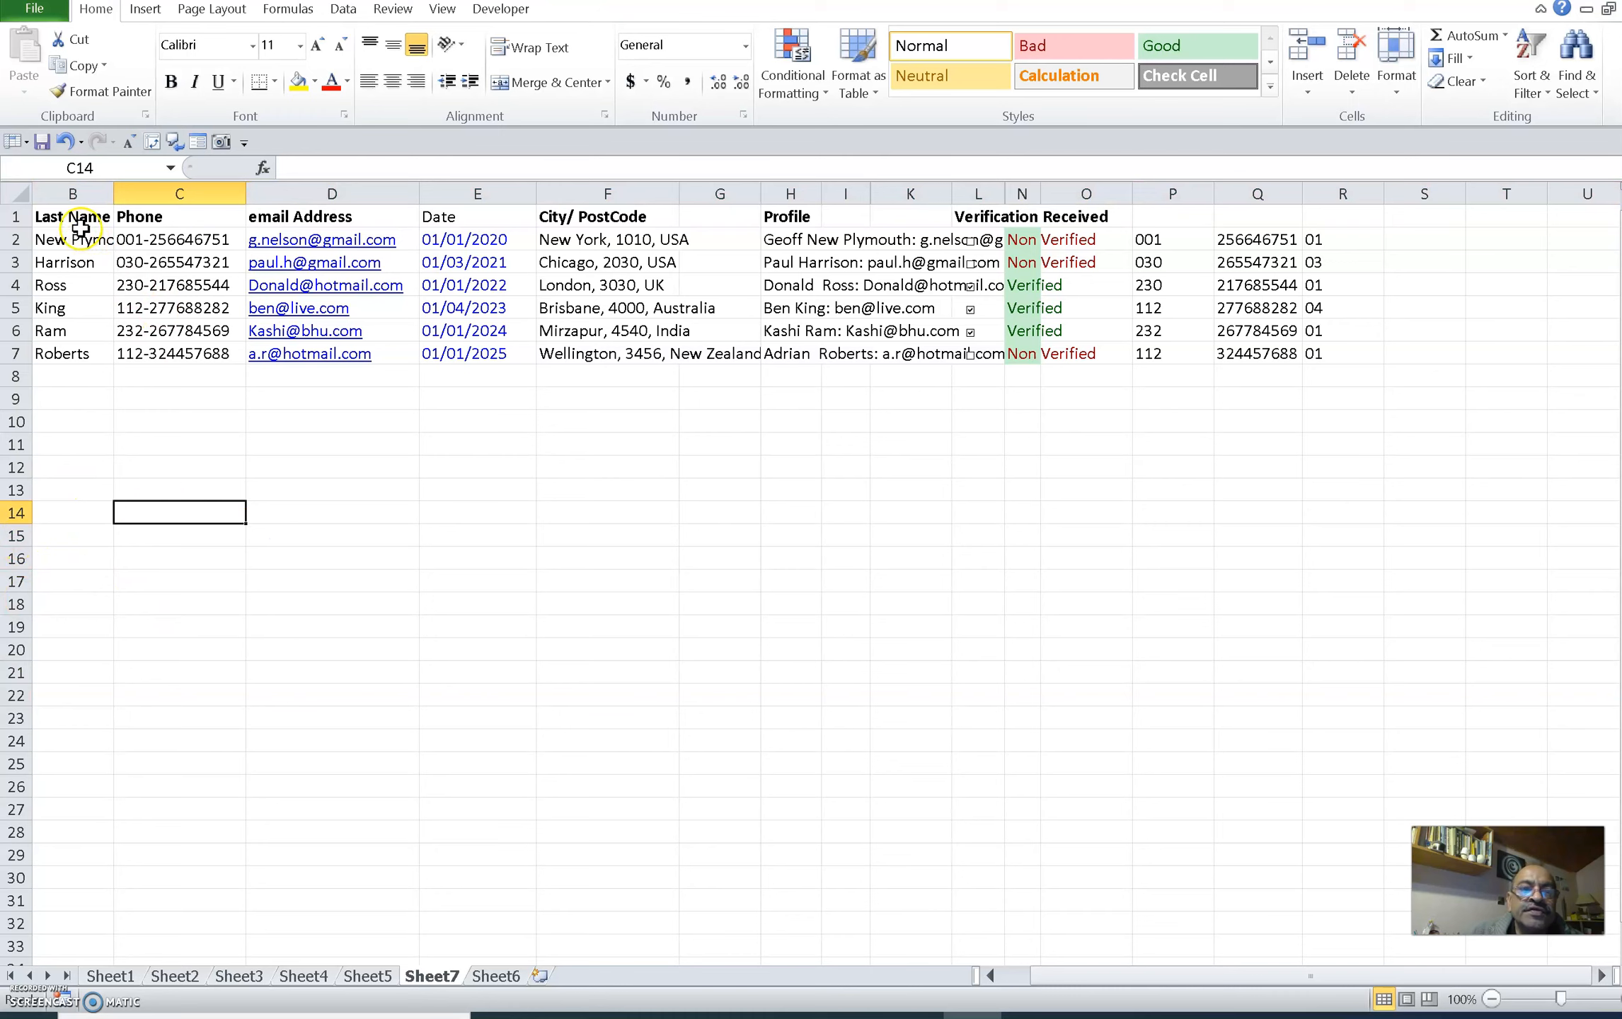
# - Capture the Last Name and Phone range B1:C7 on Sheet7 with the Camera tool and place the picture near cell A1 of Sheet6
pyautogui.moveTo(77, 218); pyautogui.dragTo(167, 349)
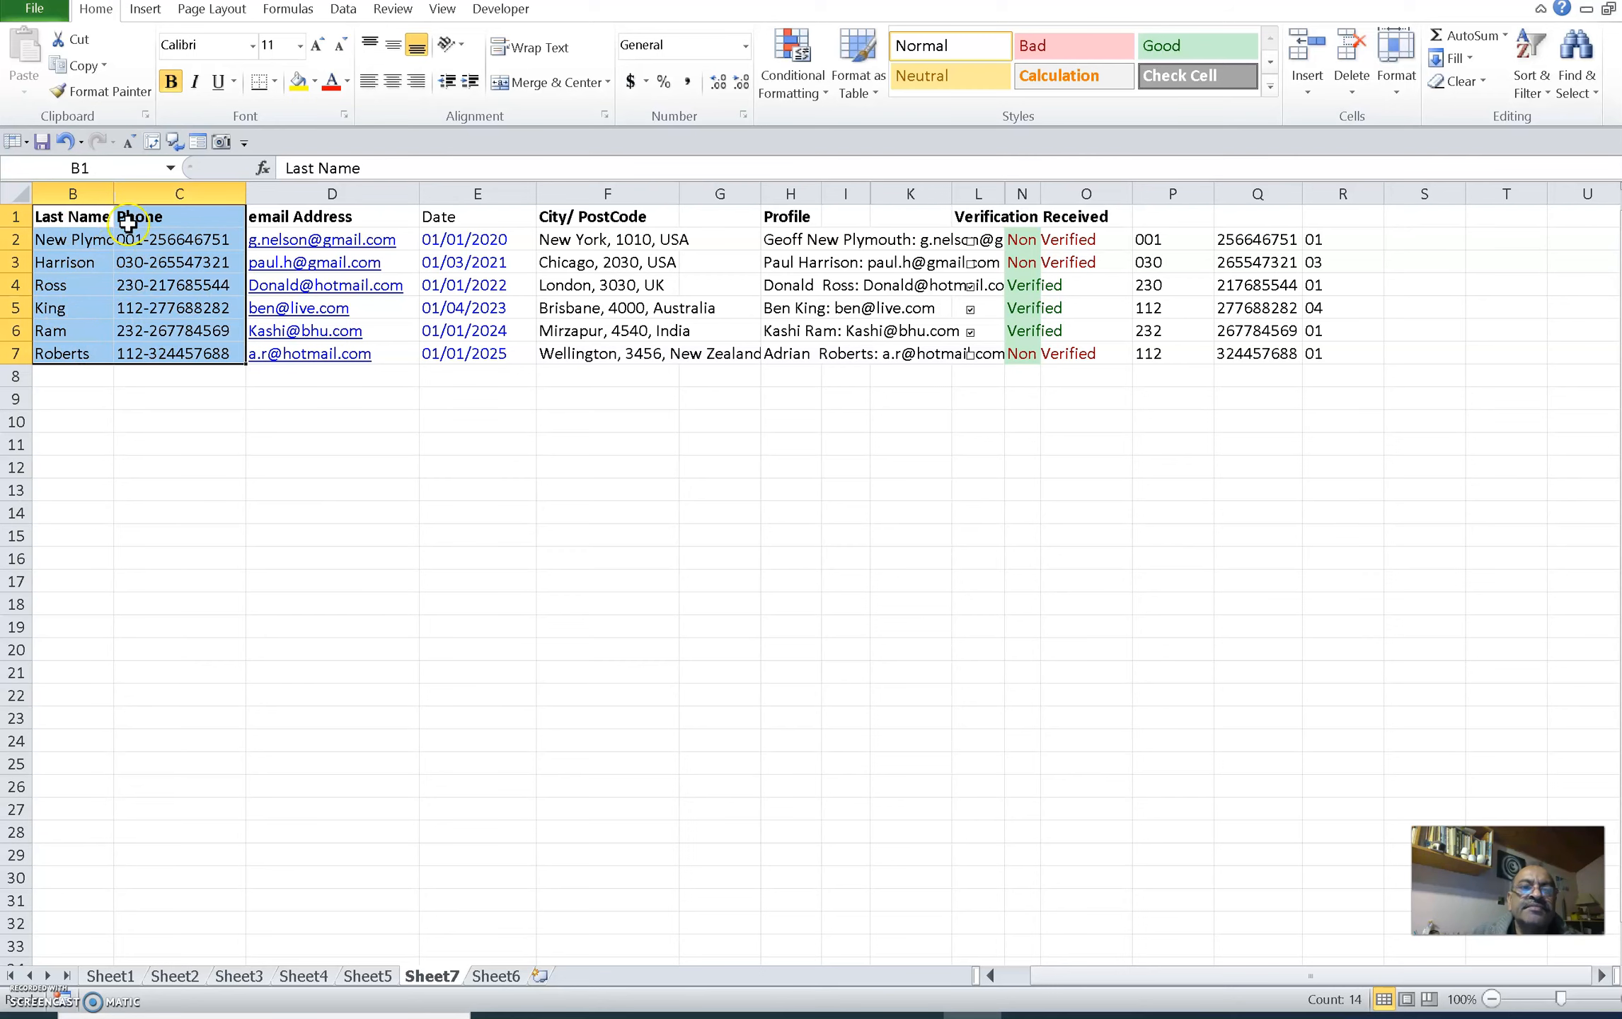
pyautogui.click(222, 143)
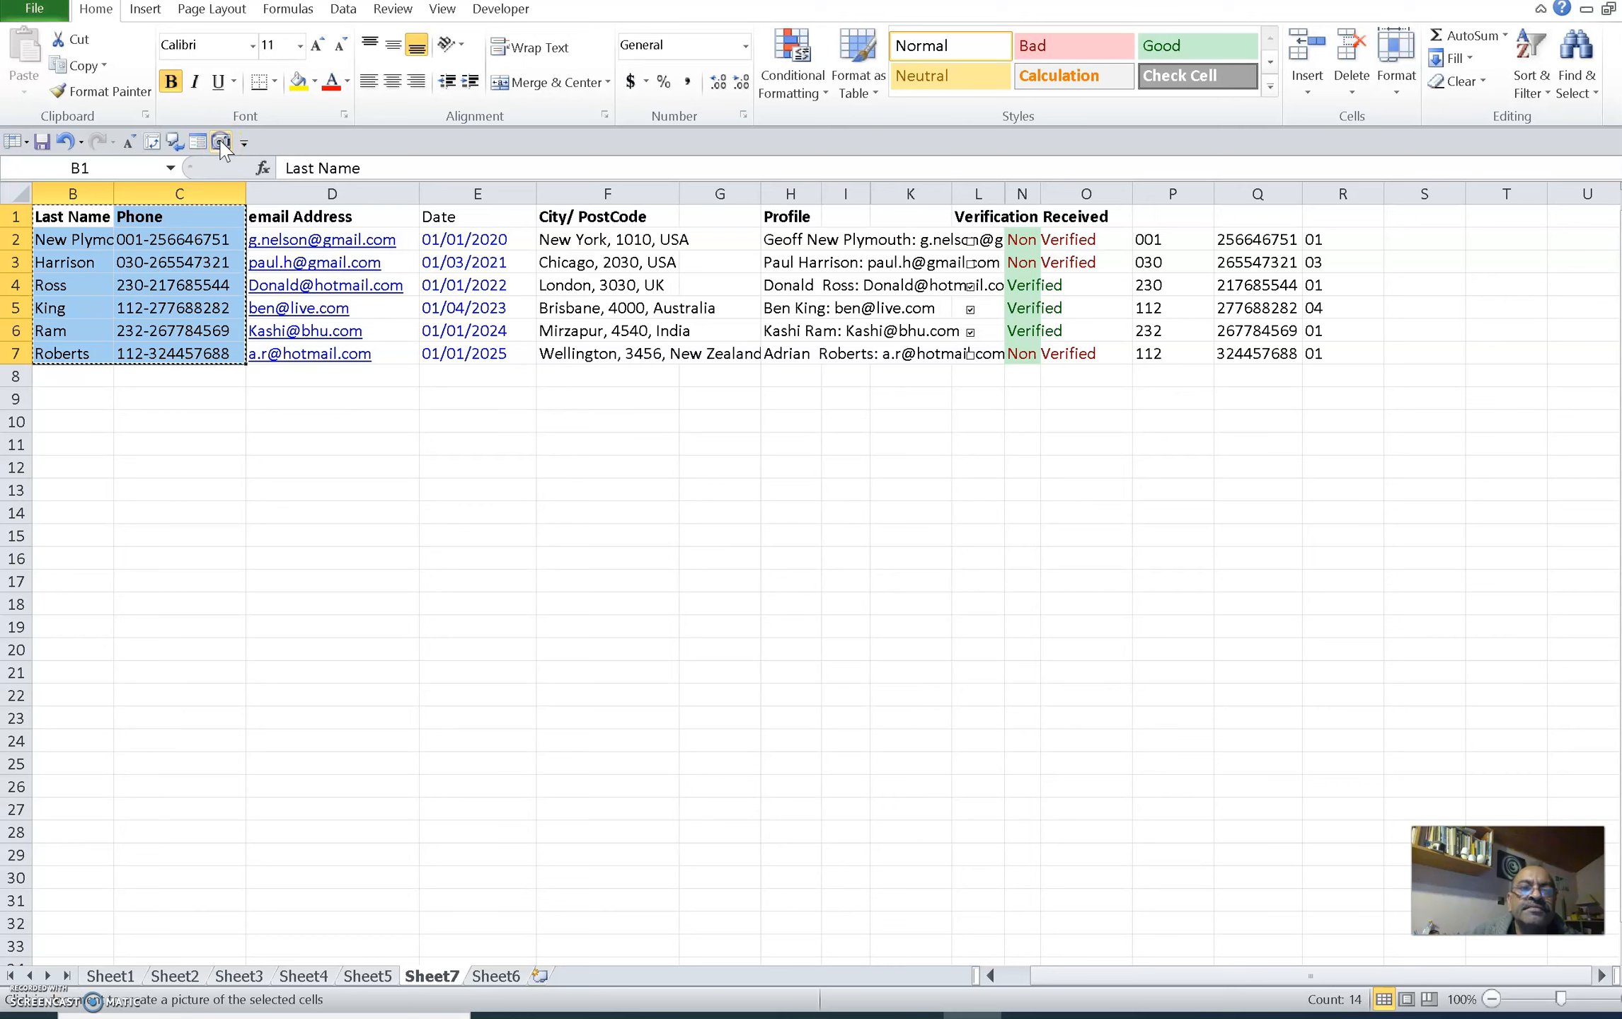
pyautogui.click(496, 978)
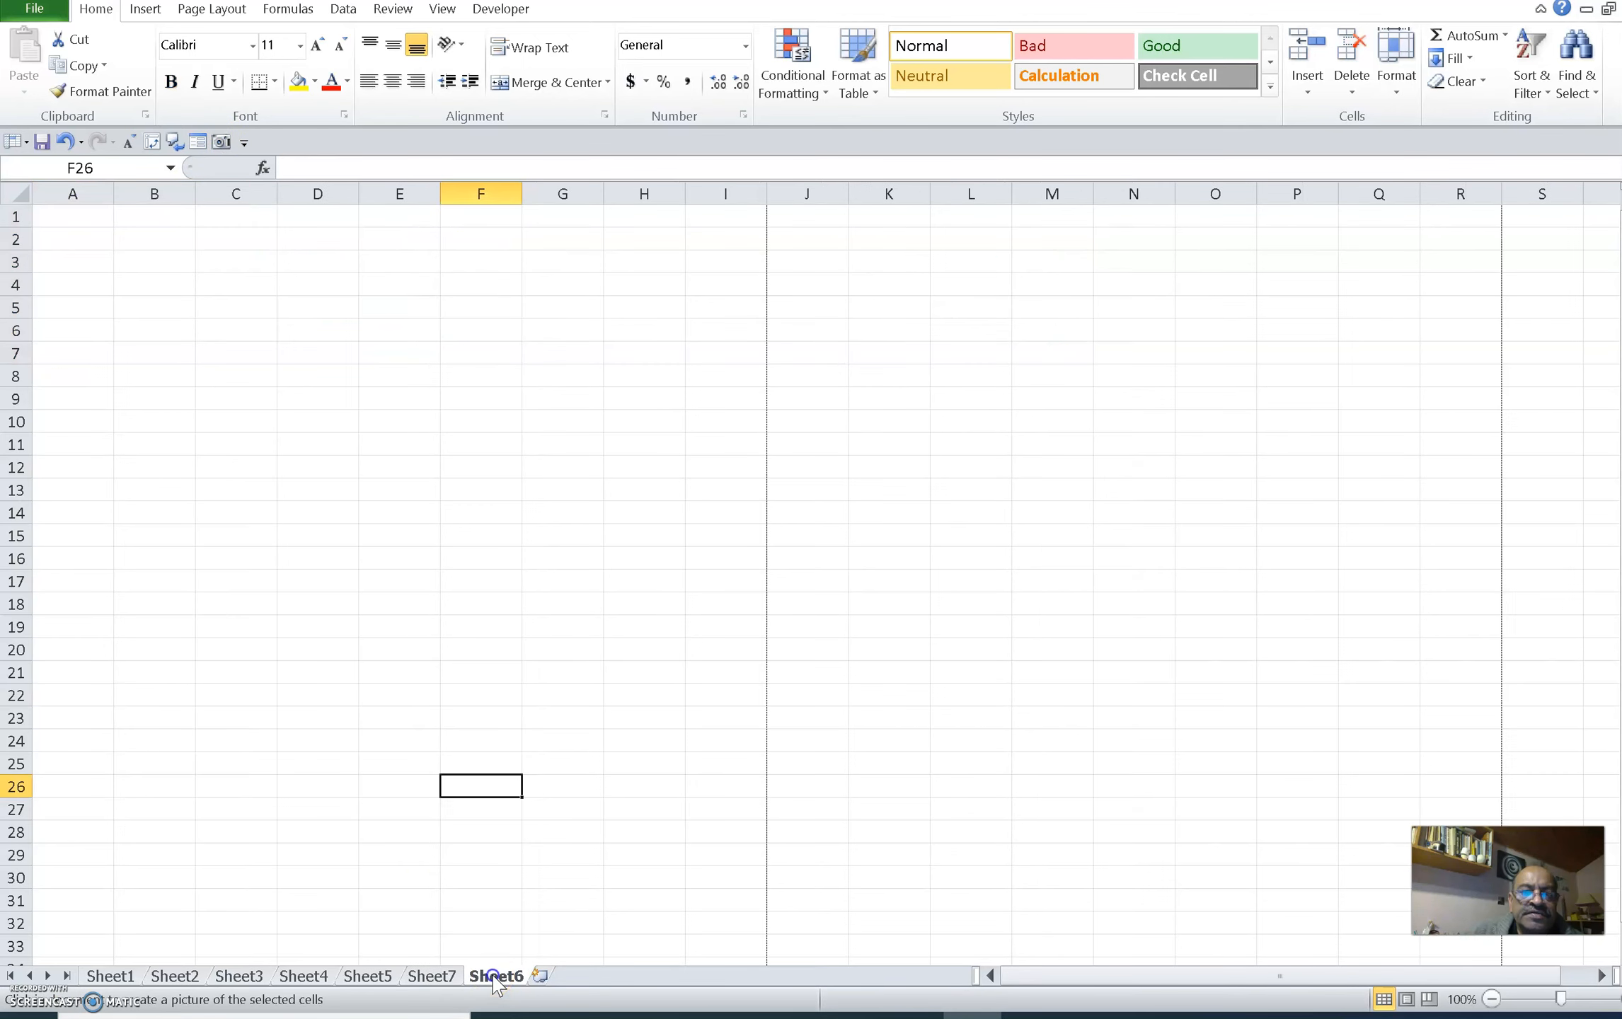
pyautogui.click(78, 214)
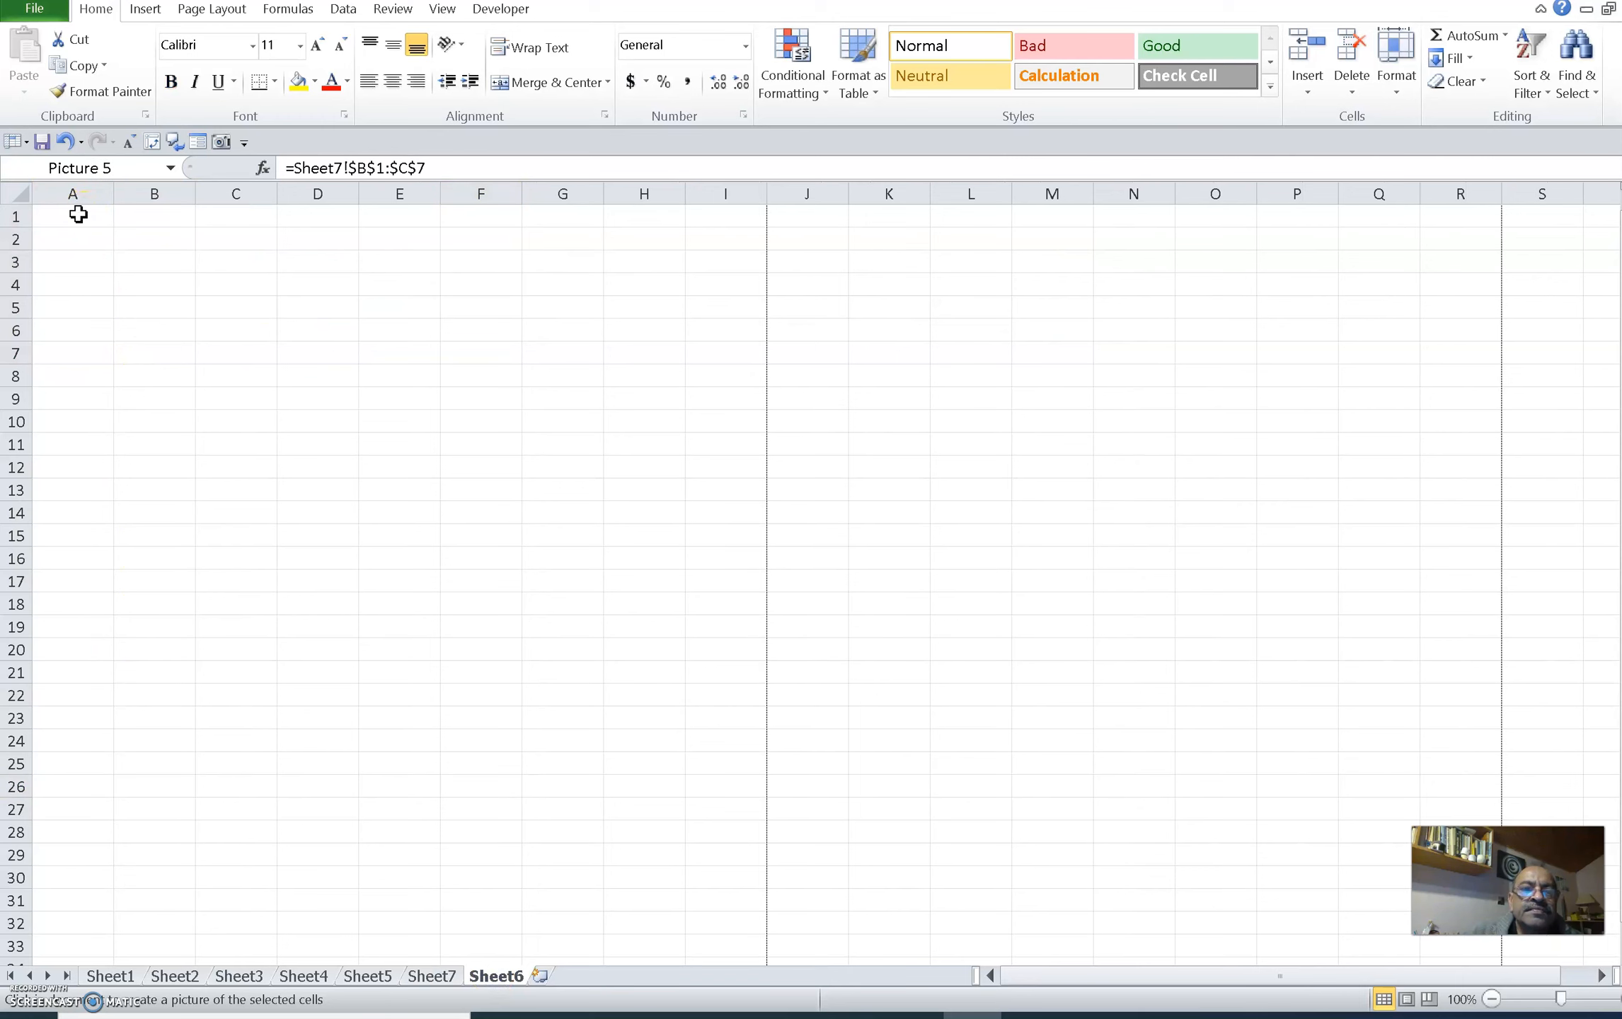
pyautogui.rightClick(78, 214)
pyautogui.press('Escape')
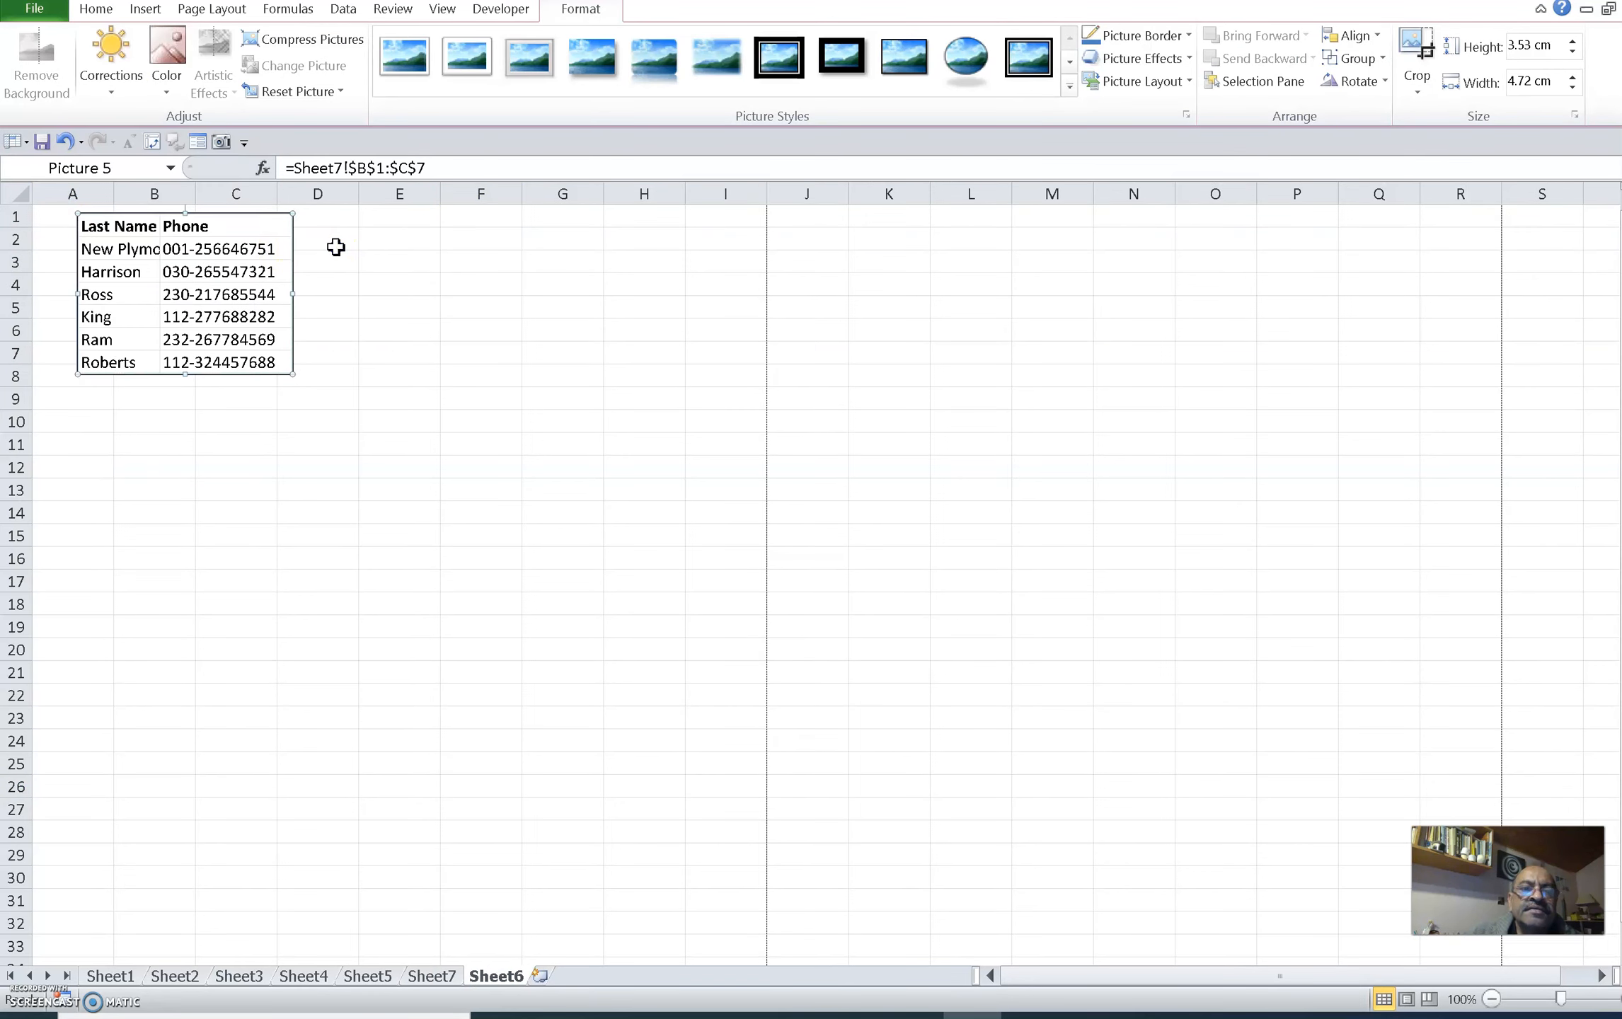
pyautogui.moveTo(194, 225); pyautogui.dragTo(155, 217)
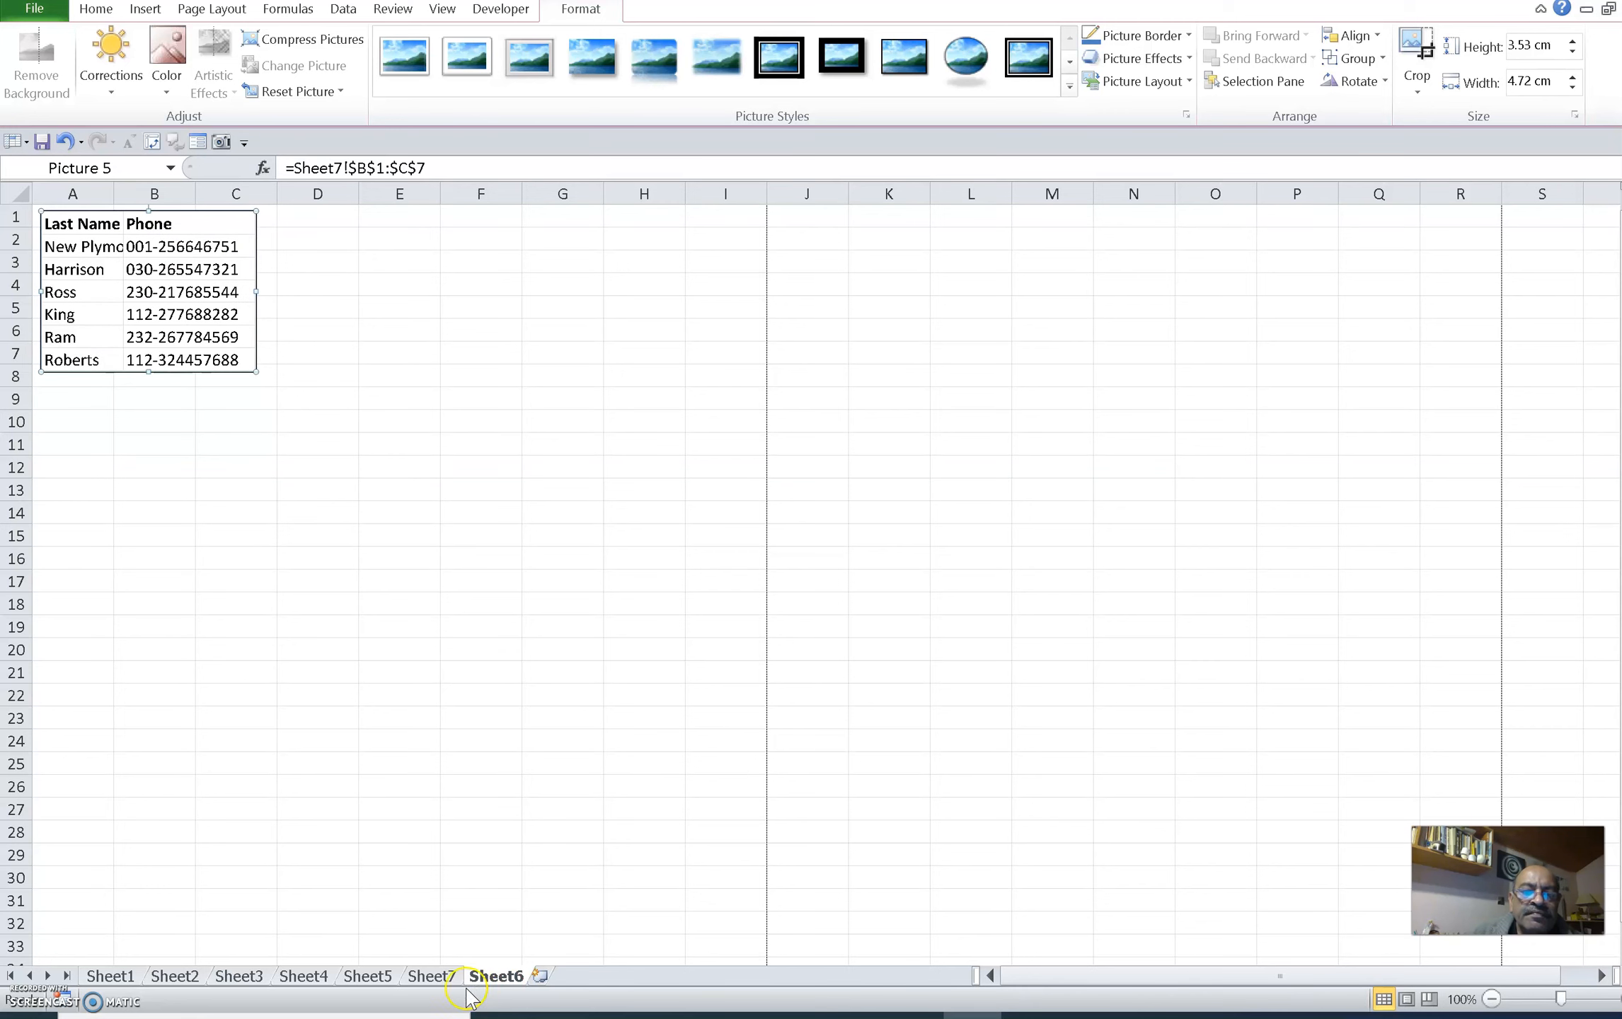
# - Capture the City/ PostCode range F1:F7 on Sheet7 with the Camera tool and place it beside the first picture on Sheet6
pyautogui.click(429, 976)
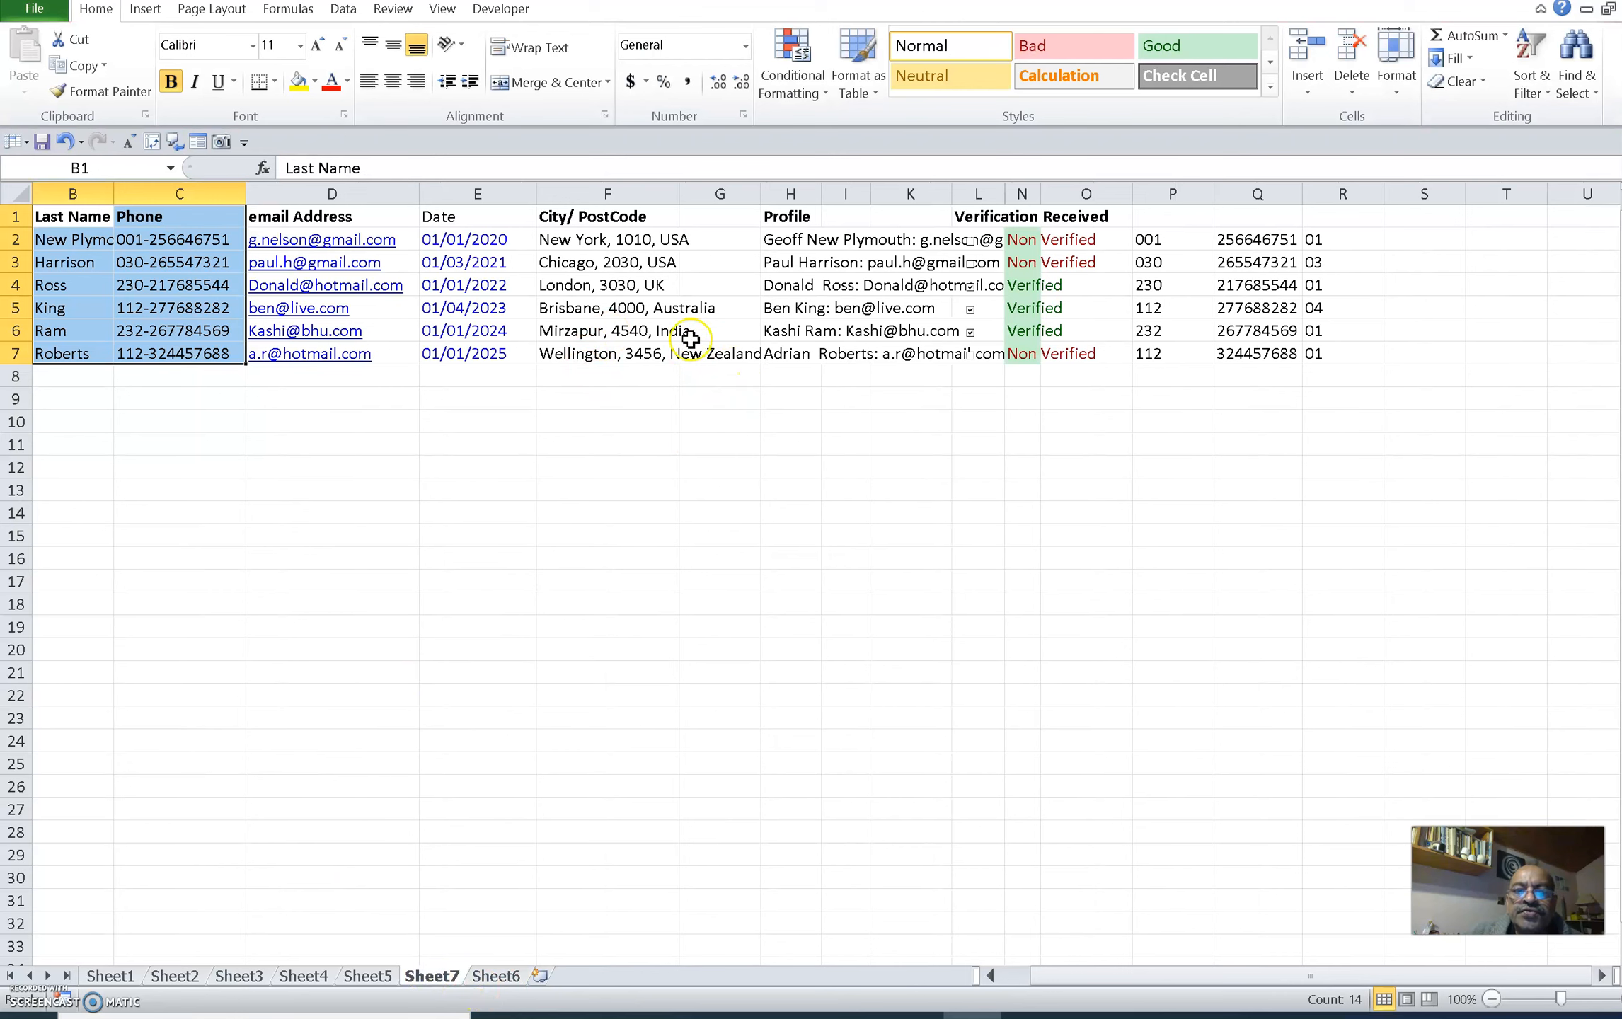
pyautogui.click(598, 220)
pyautogui.moveTo(598, 220); pyautogui.dragTo(600, 343)
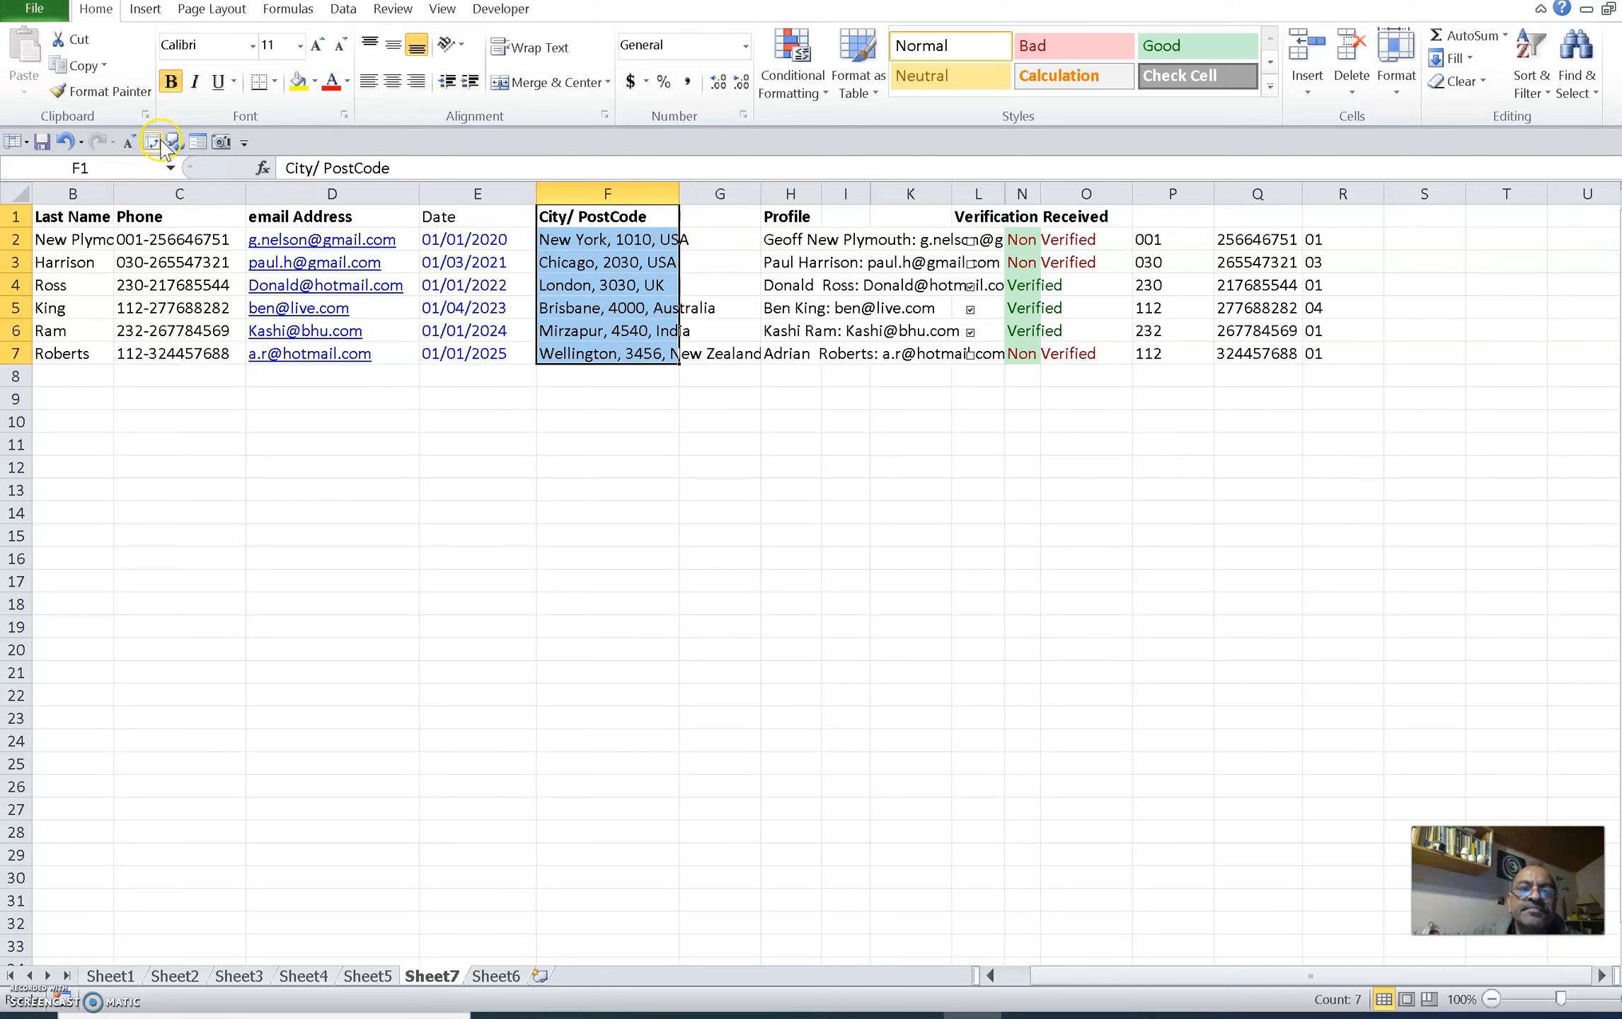
pyautogui.click(222, 142)
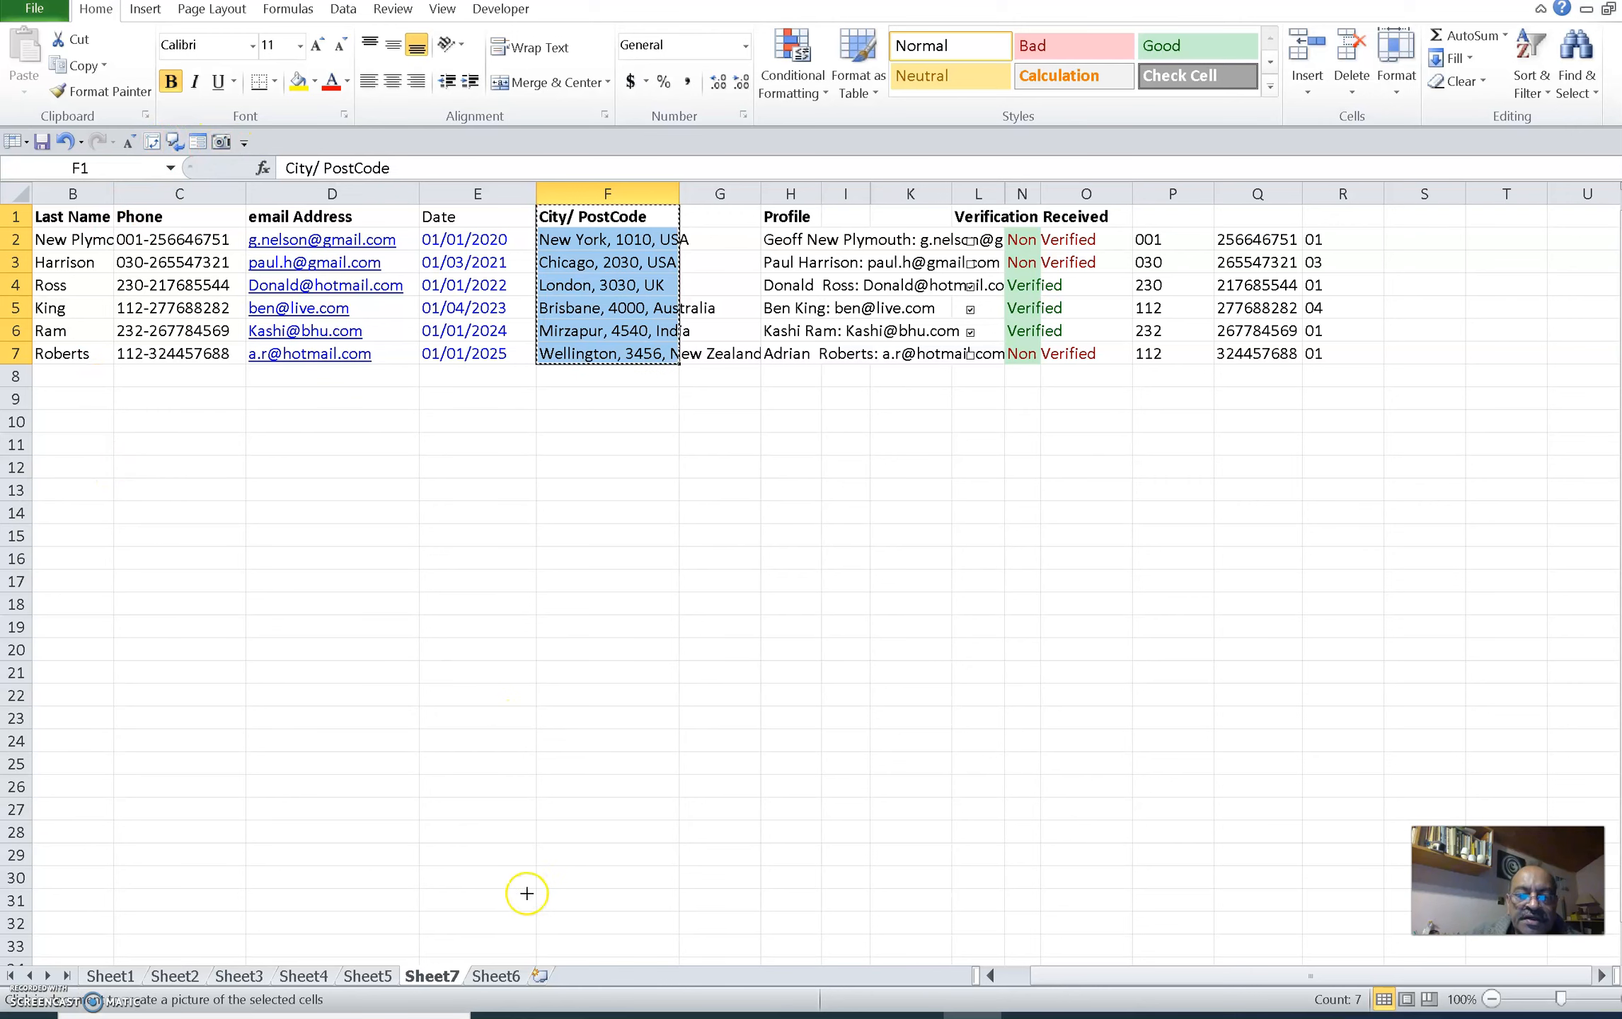
pyautogui.click(498, 977)
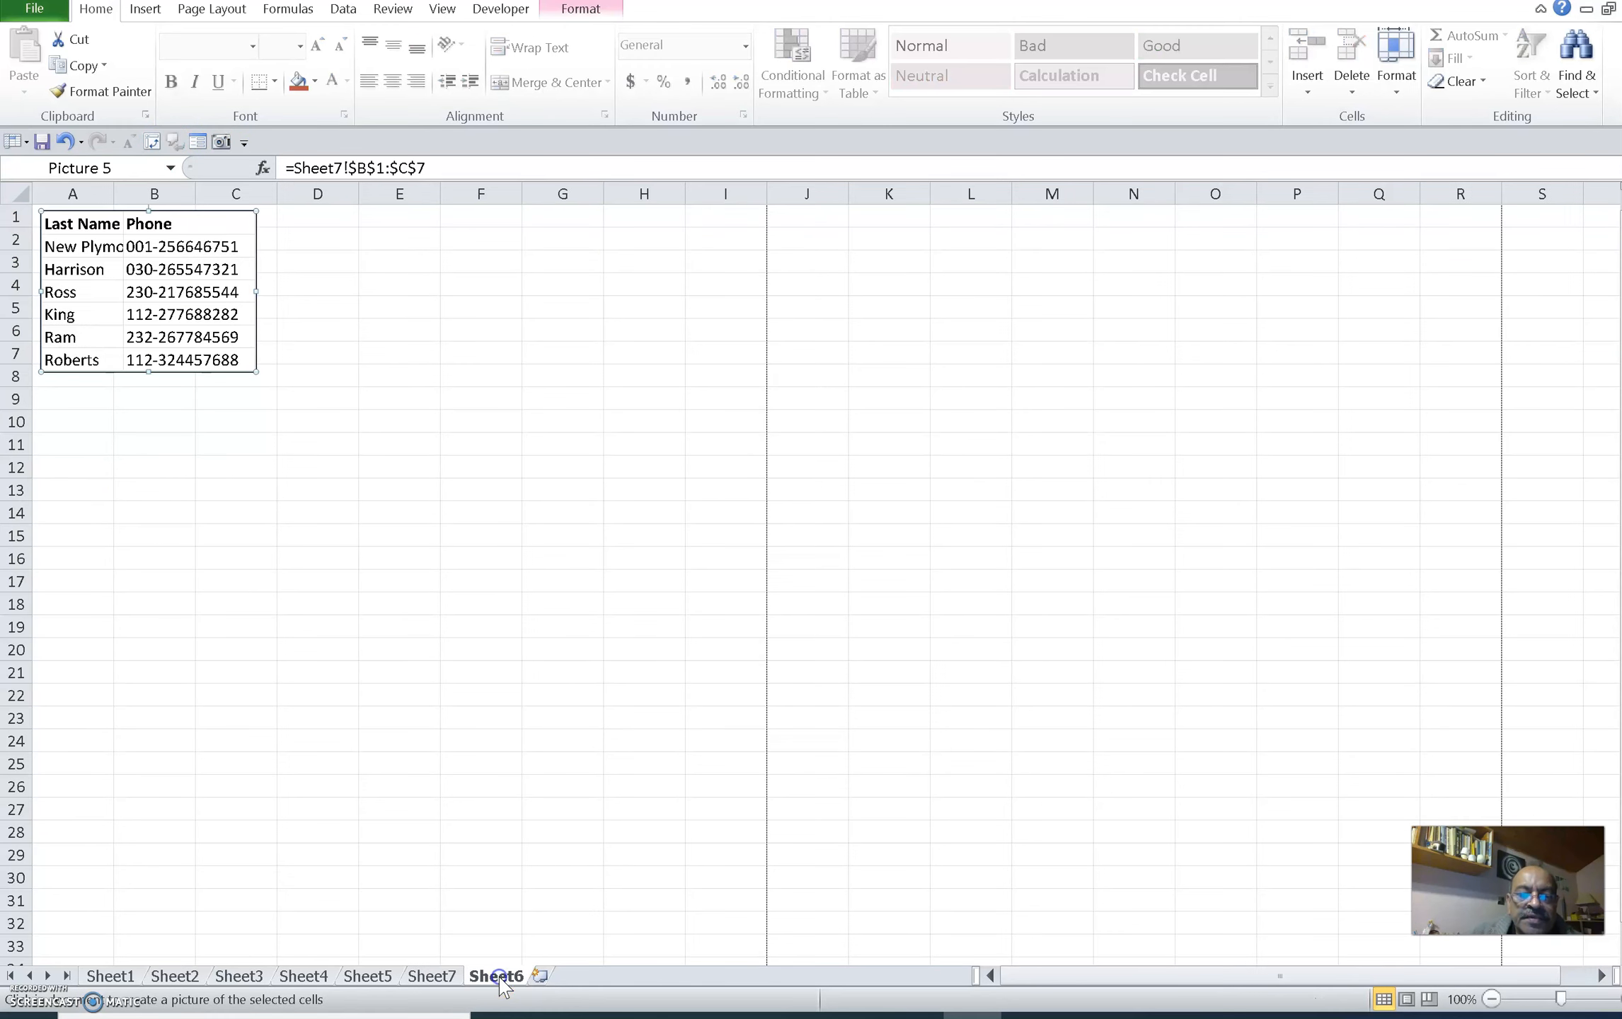
pyautogui.click(292, 218)
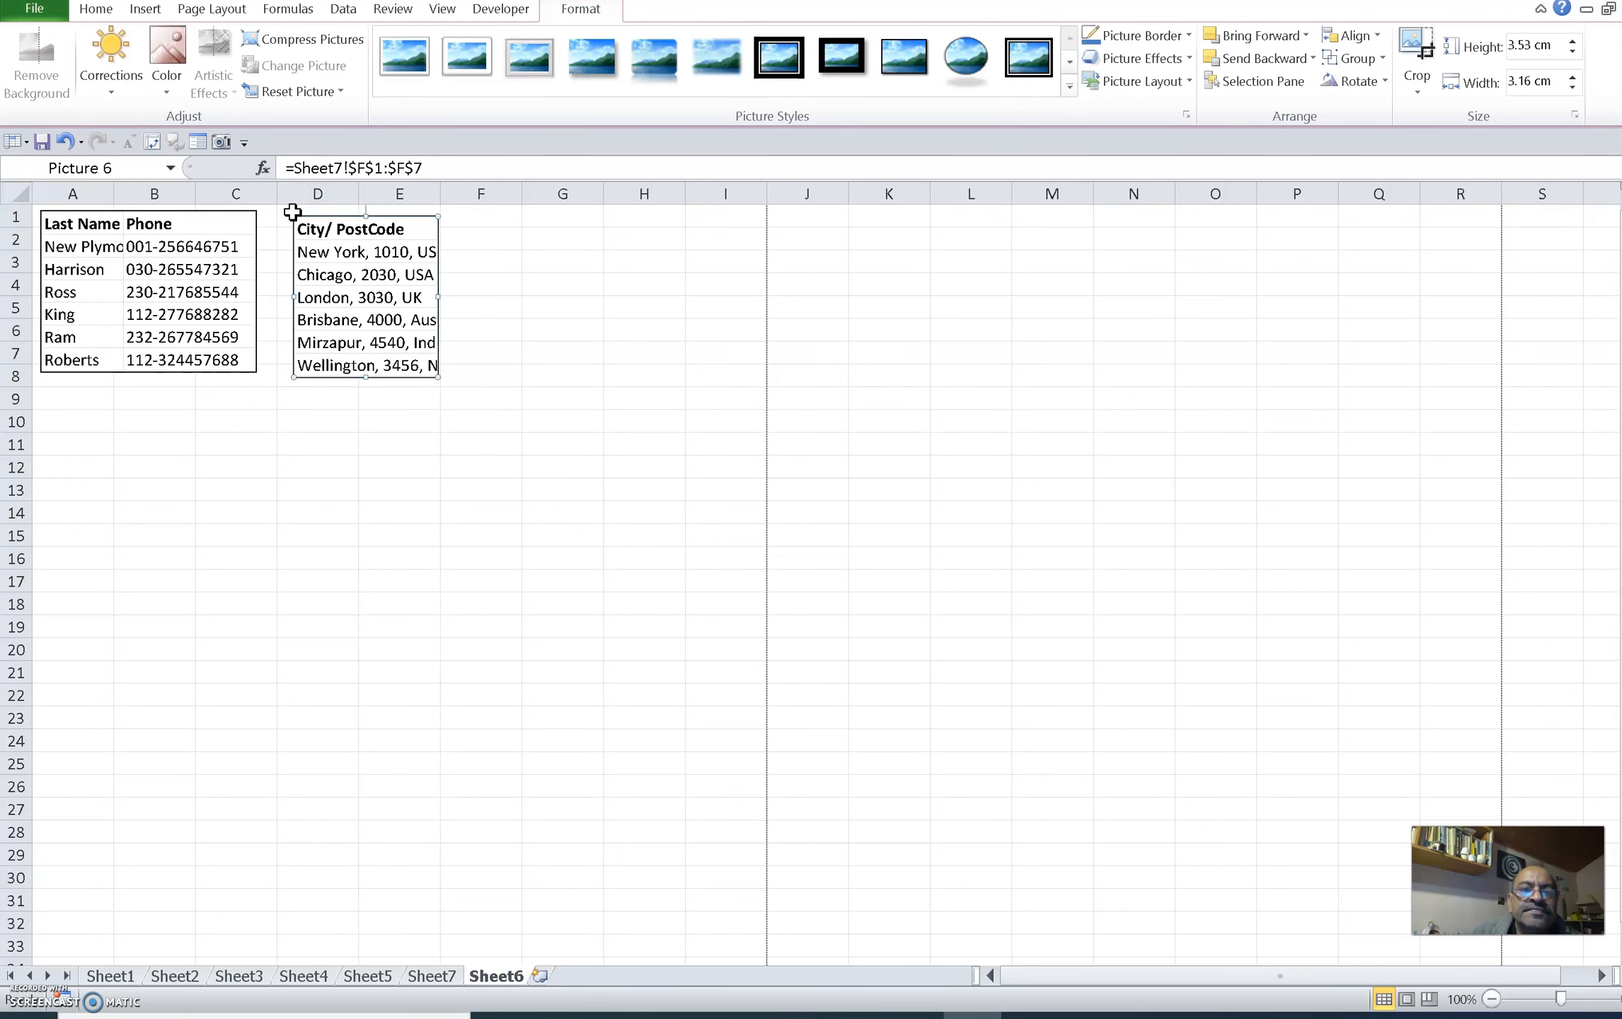
pyautogui.moveTo(355, 217); pyautogui.dragTo(335, 213)
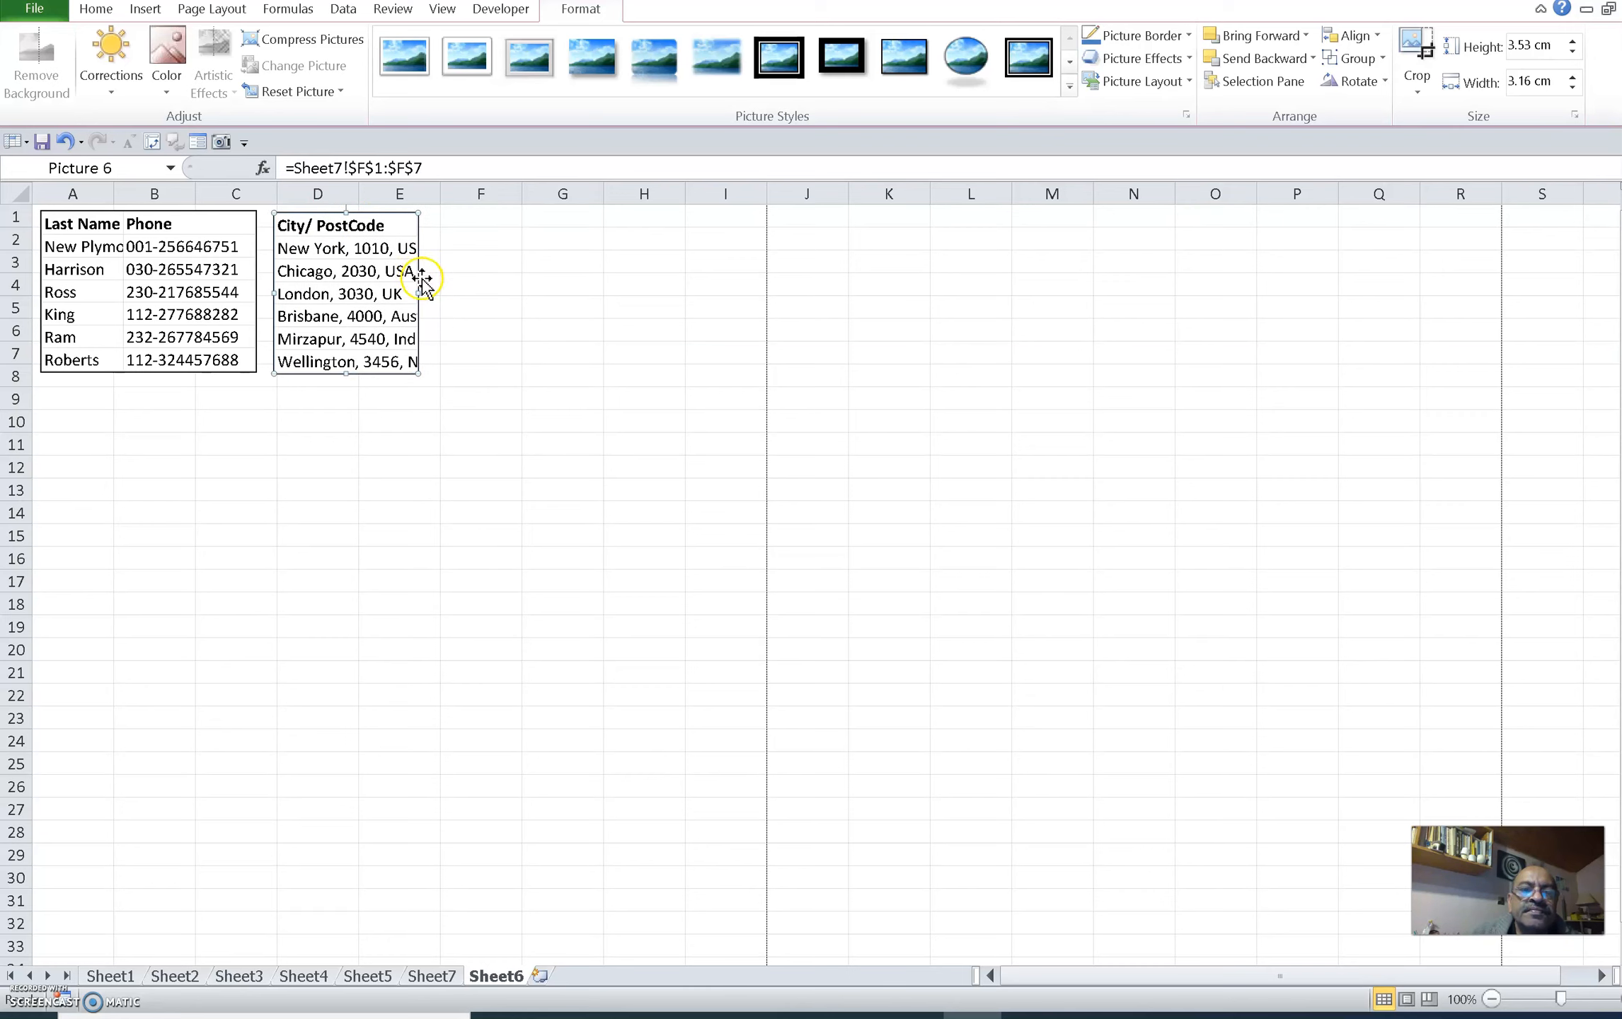
# - Capture the Items range B4:B19 on Sheet2 with the Camera tool and place it beside the City/ PostCode picture on Sheet6
pyautogui.click(244, 978)
pyautogui.click(176, 978)
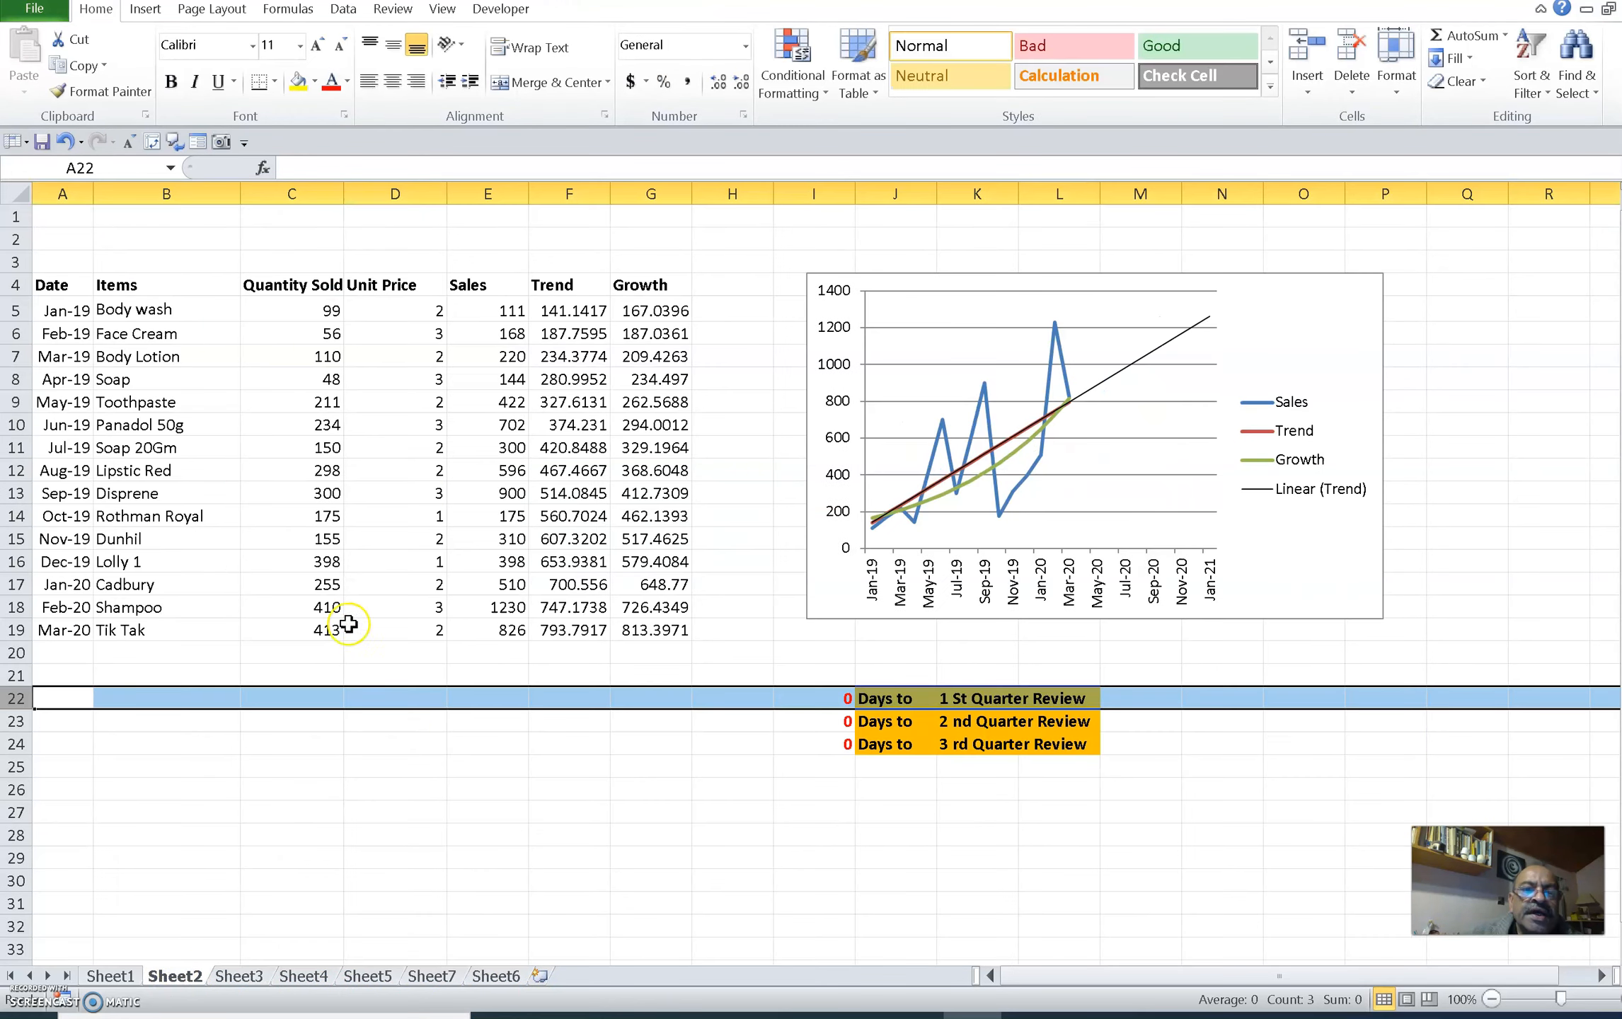
pyautogui.click(131, 287)
pyautogui.moveTo(131, 287); pyautogui.dragTo(122, 617)
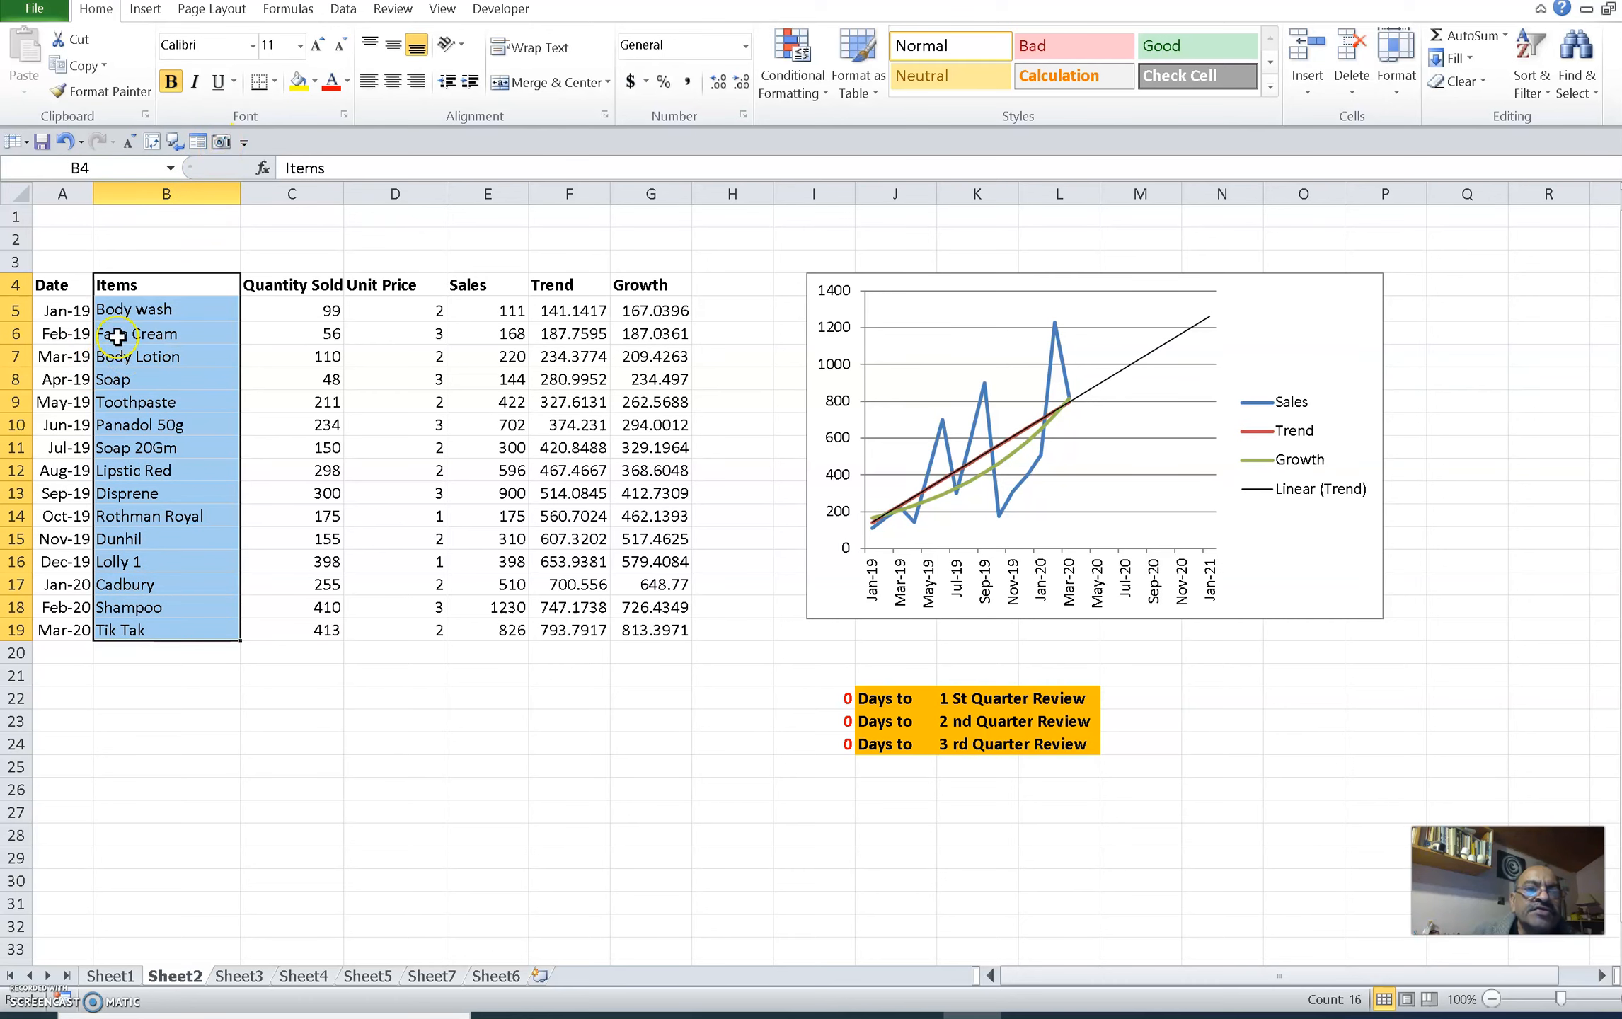
pyautogui.click(221, 141)
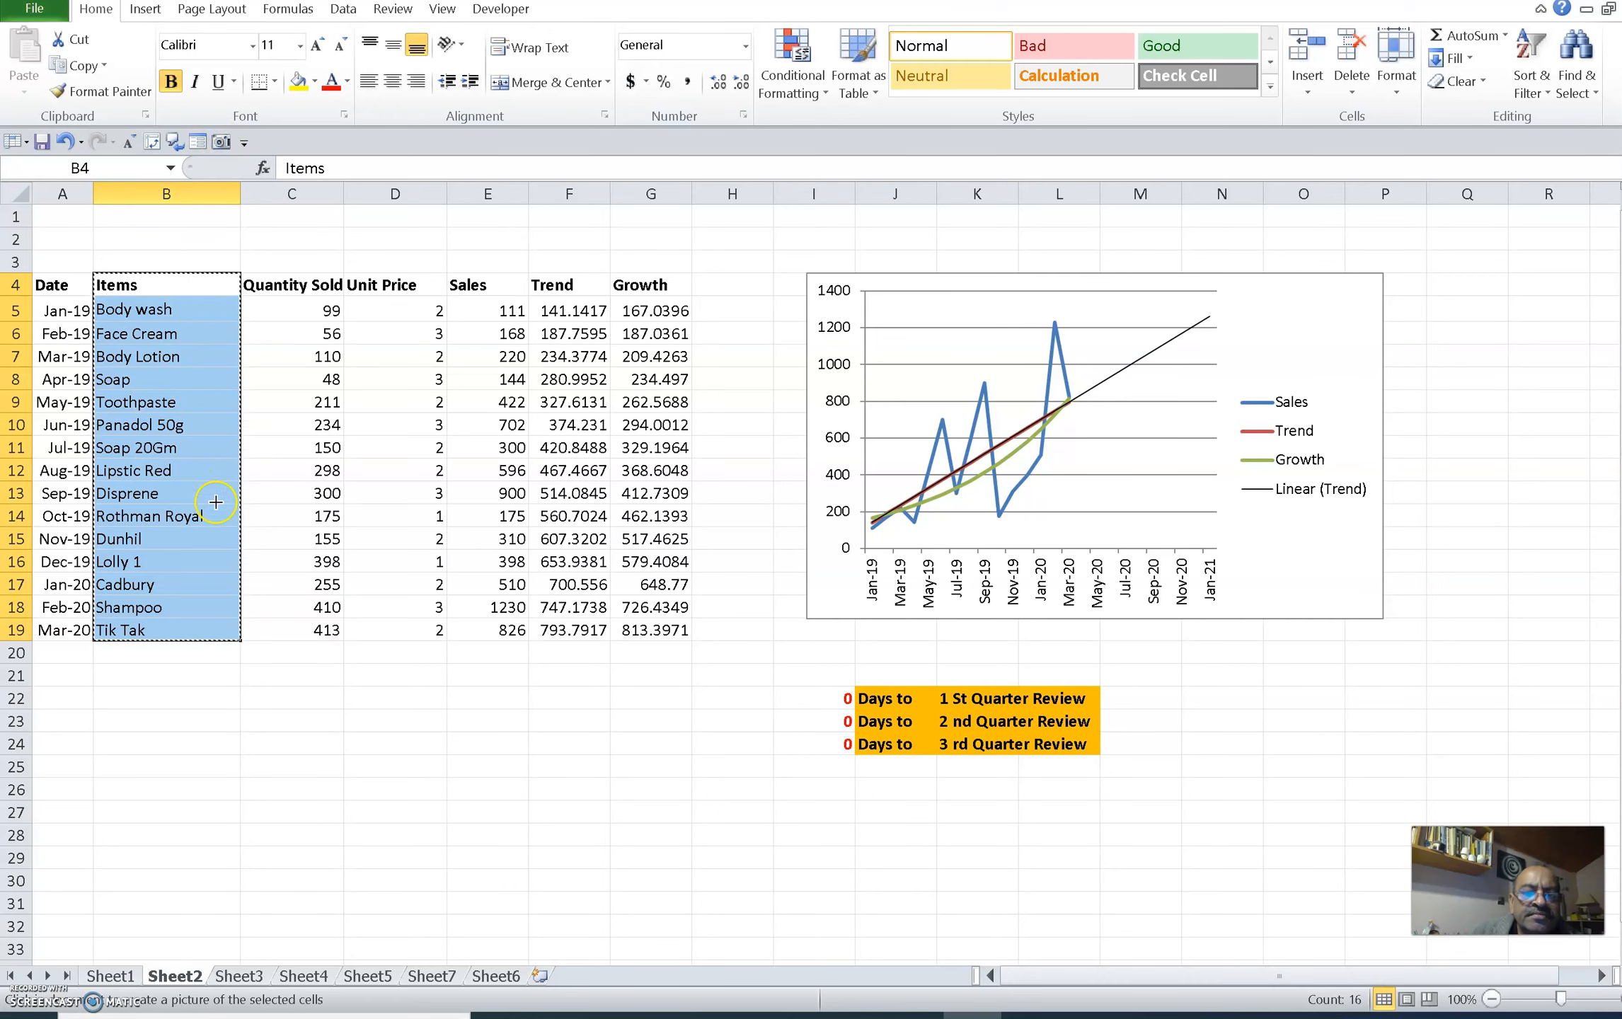
pyautogui.click(495, 975)
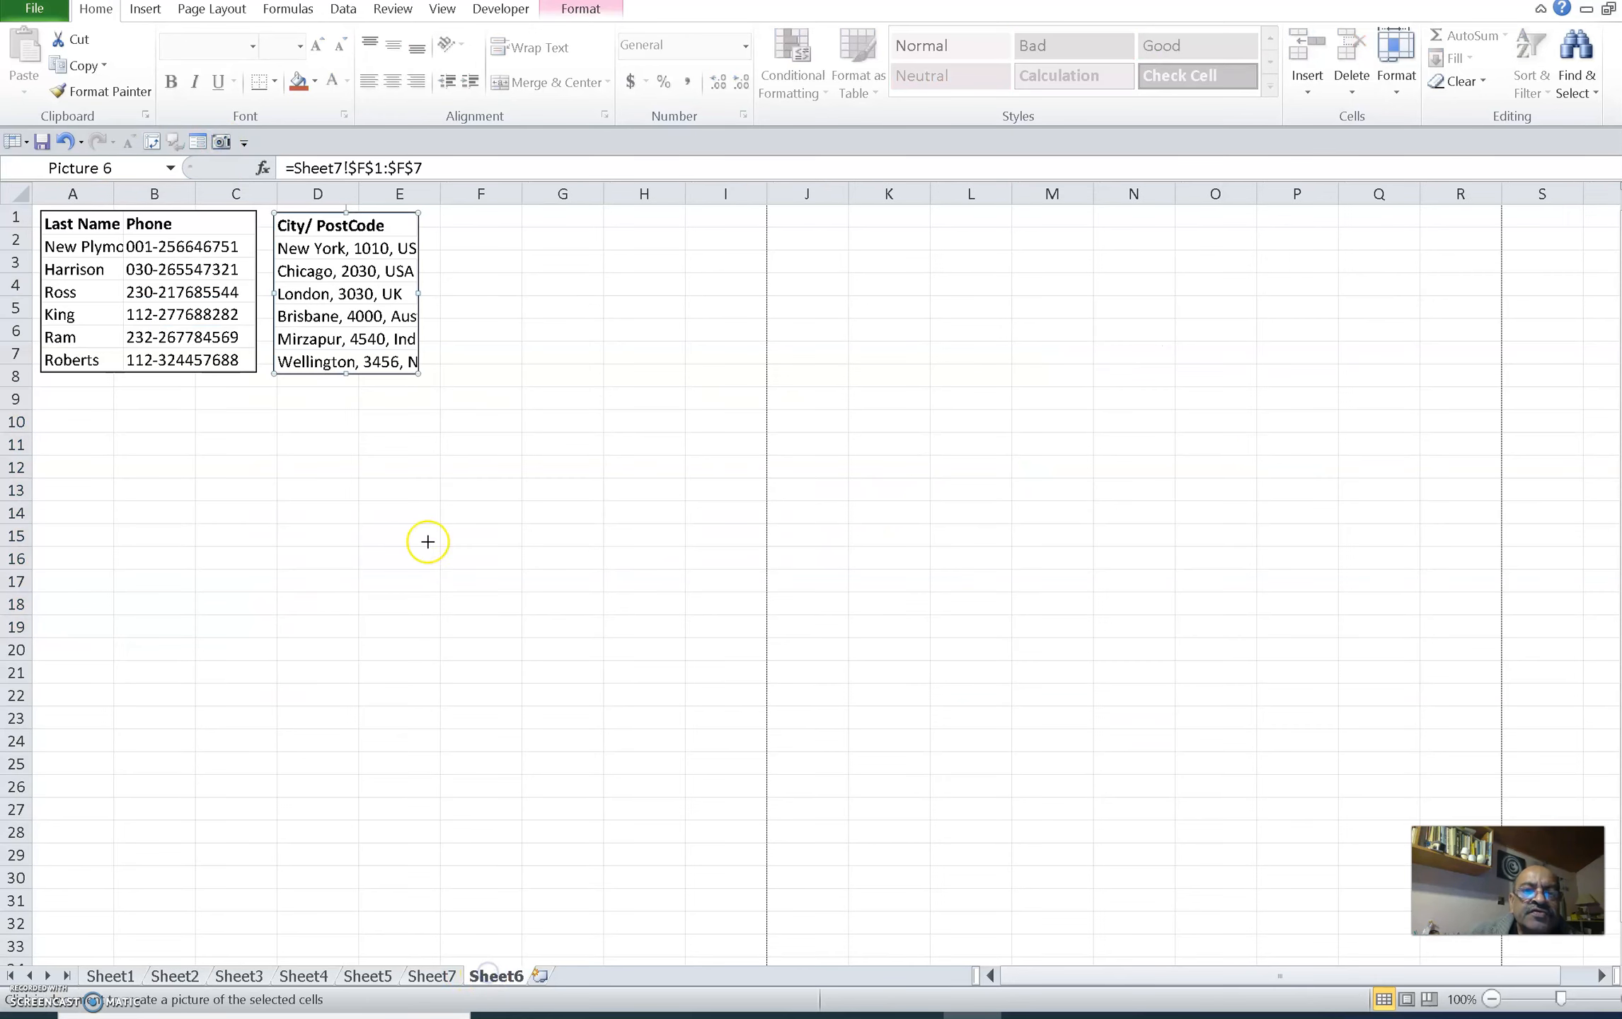
pyautogui.click(449, 216)
pyautogui.rightClick(448, 216)
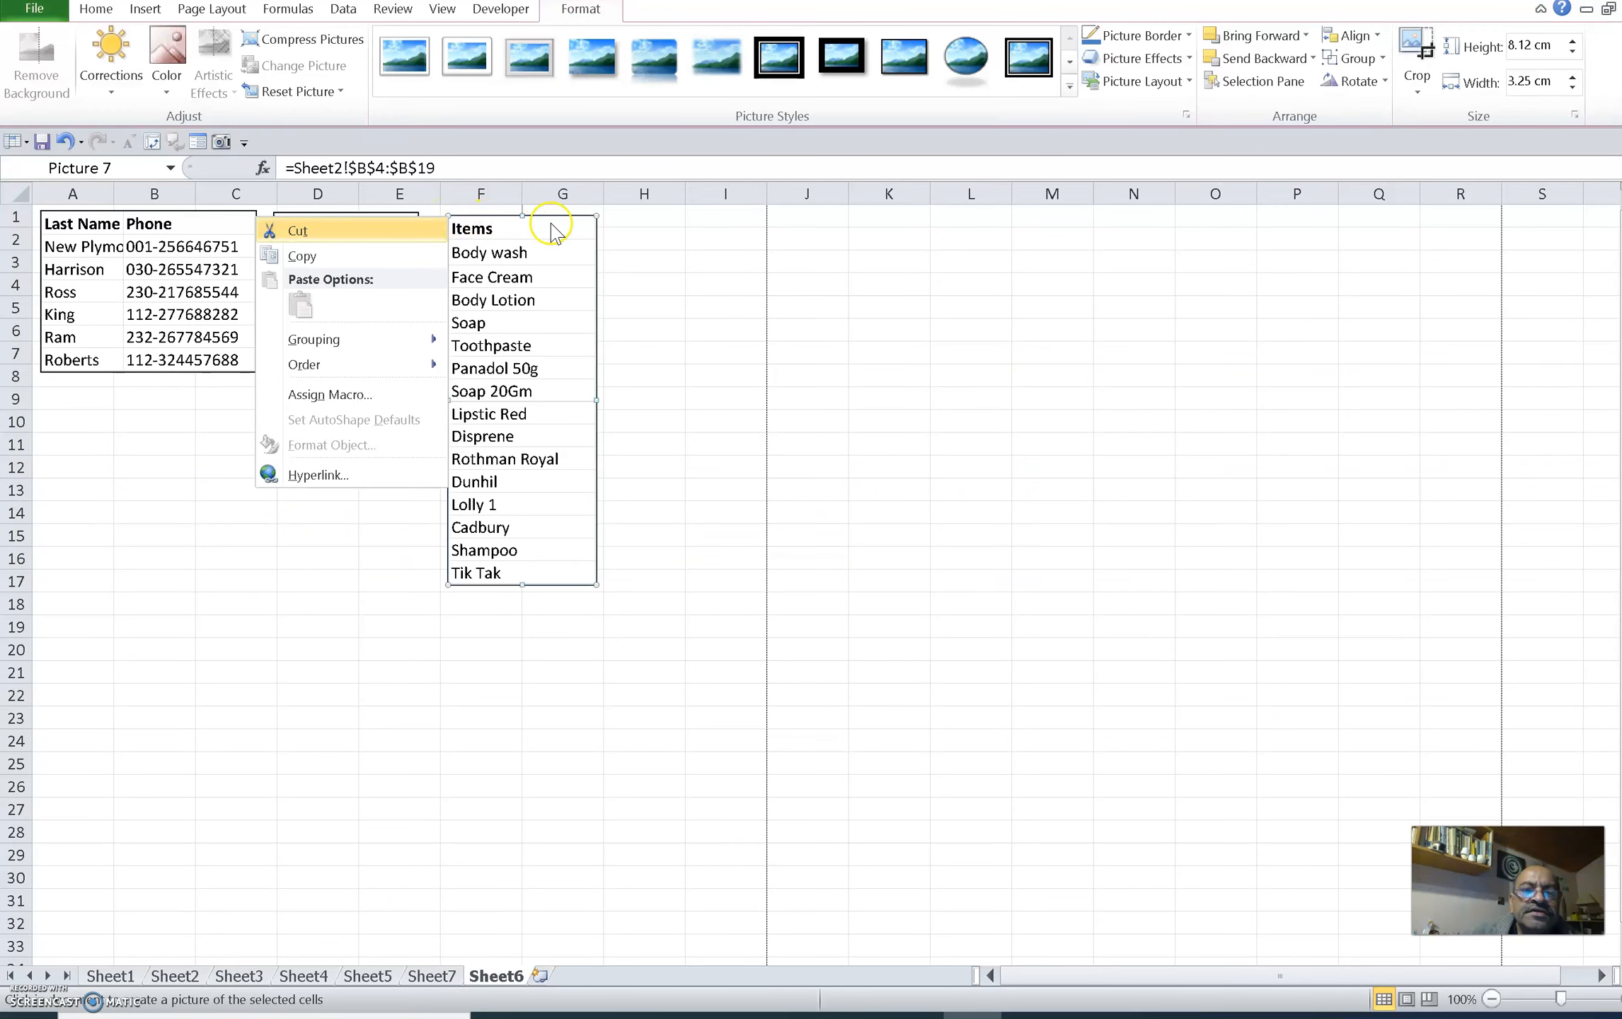
pyautogui.press('Escape')
pyautogui.moveTo(504, 225); pyautogui.dragTo(457, 217)
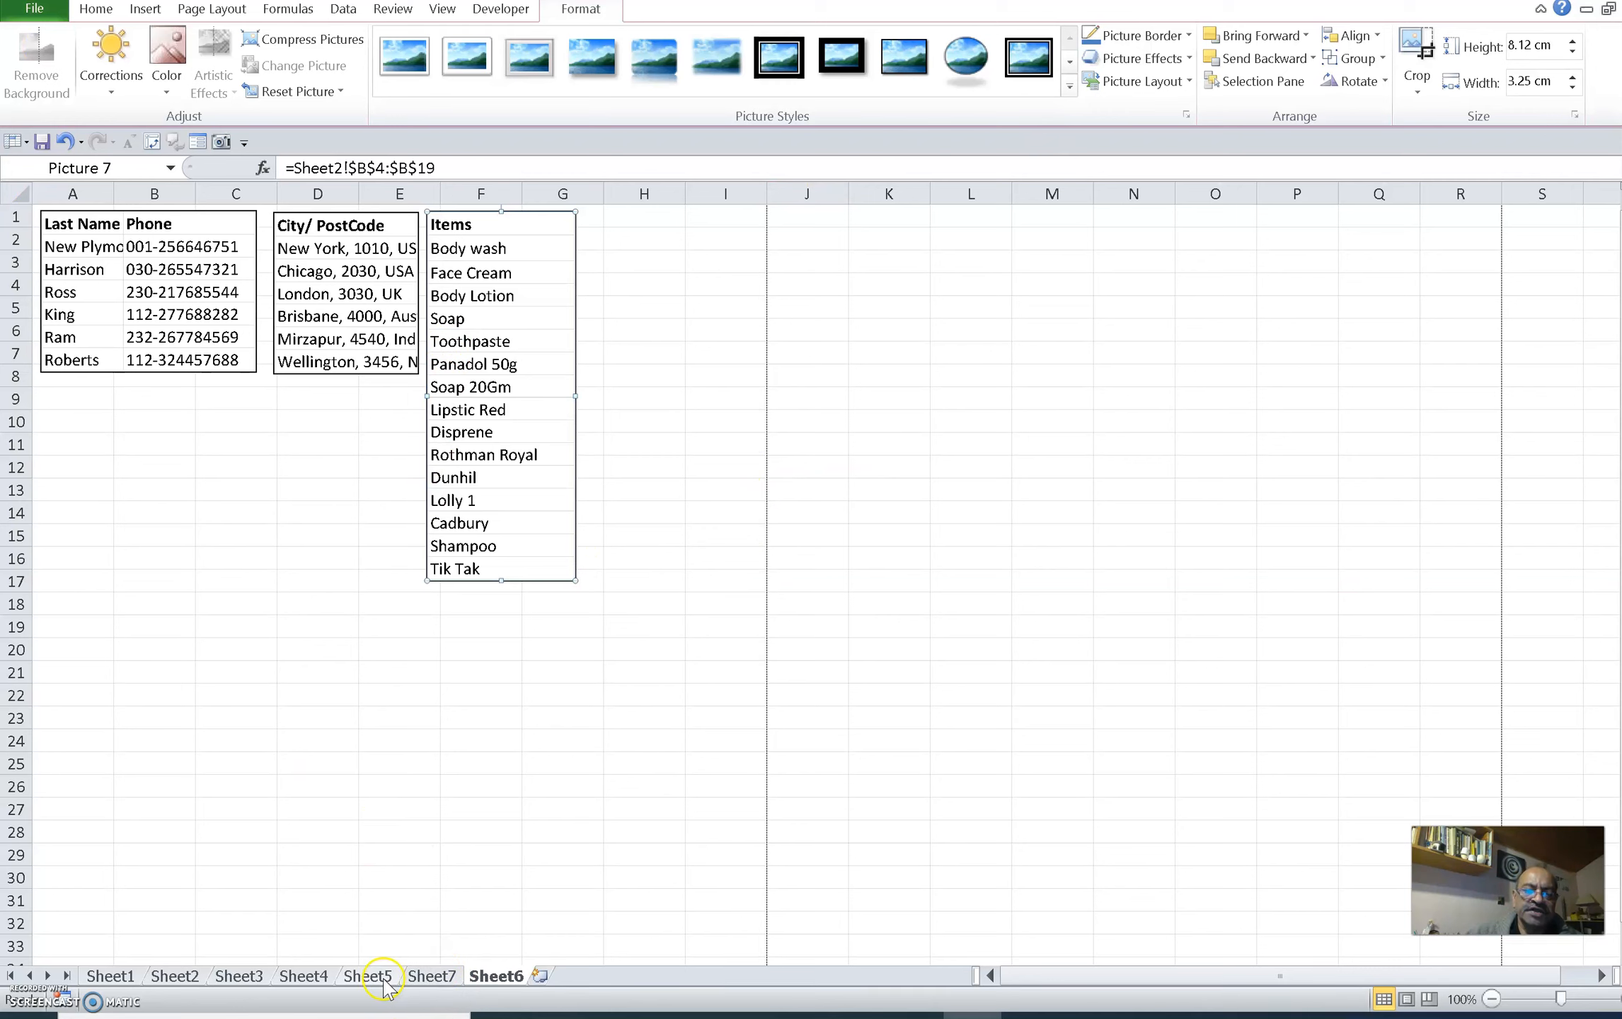
# - Replace the last name in cell B2 of Sheet7 with a different surname, and check the linked picture on Sheet6
pyautogui.click(432, 977)
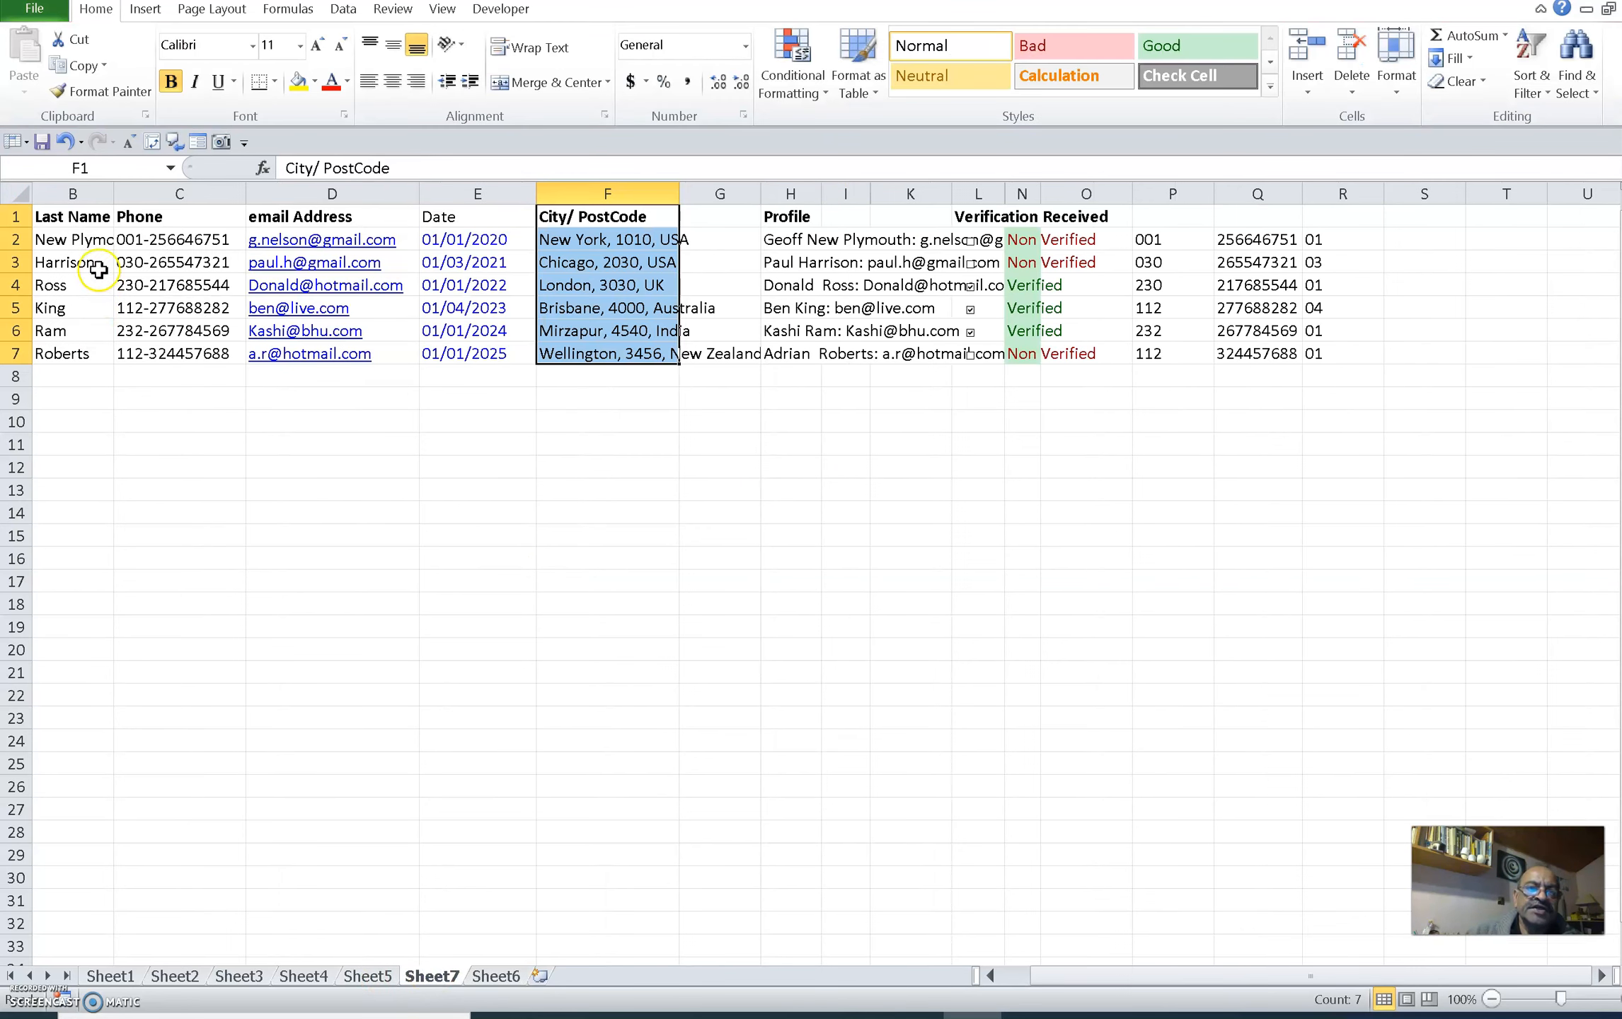
pyautogui.click(79, 242)
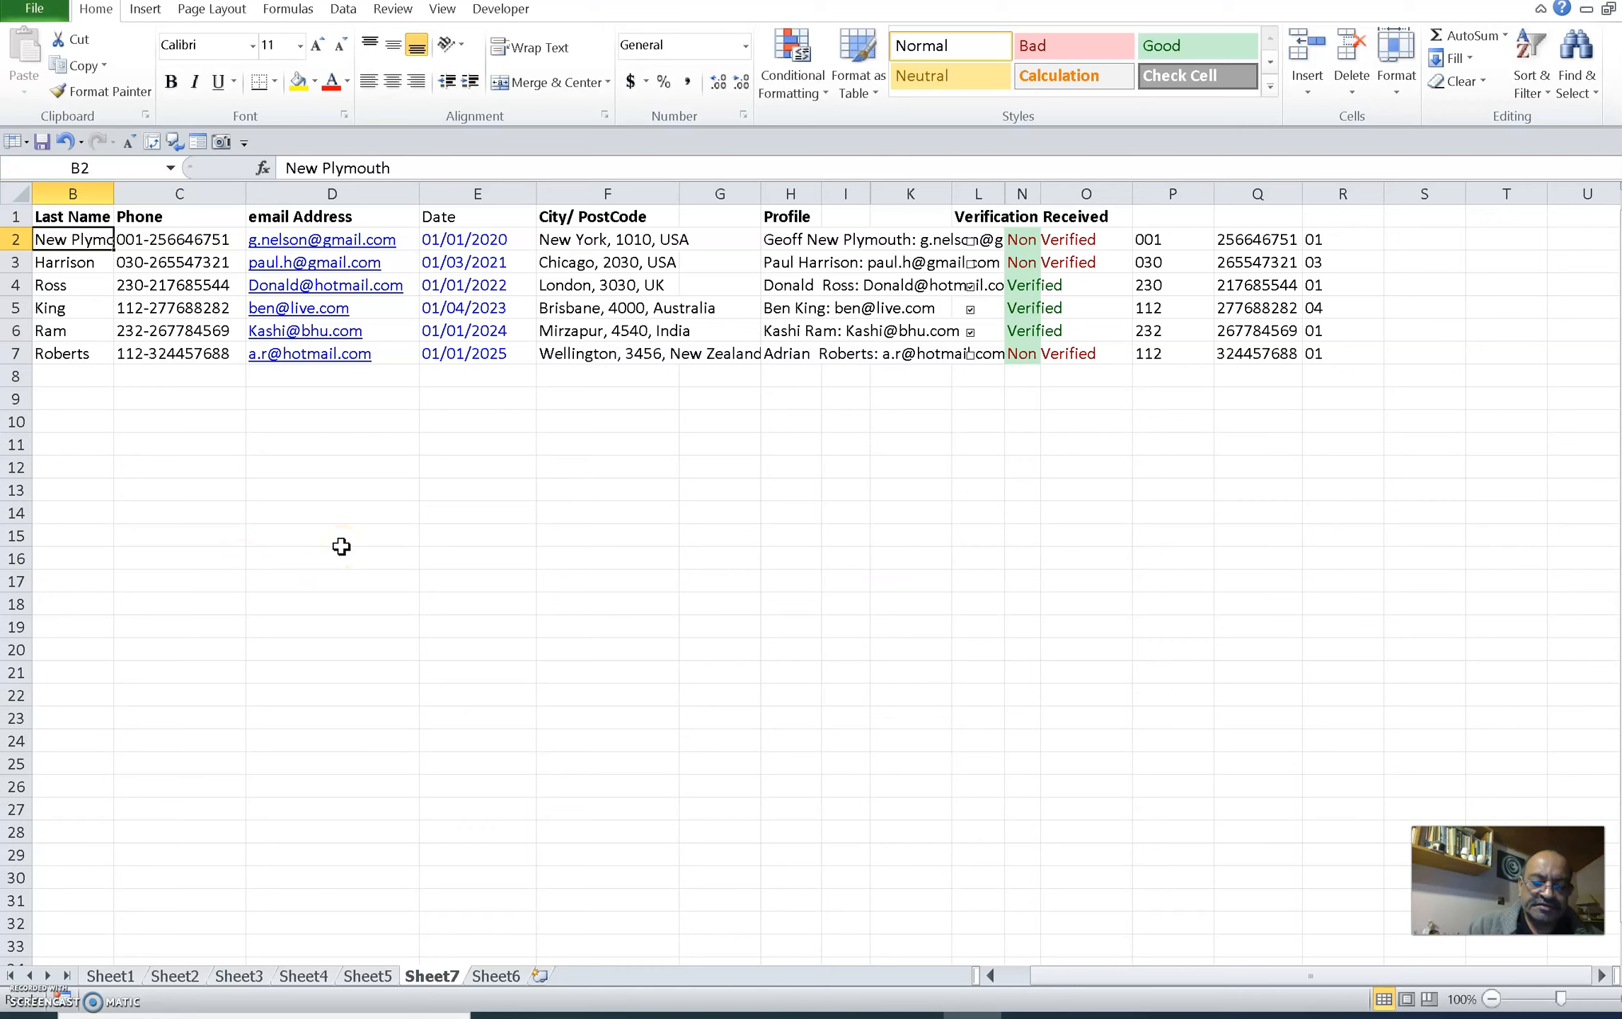
pyautogui.write('James')
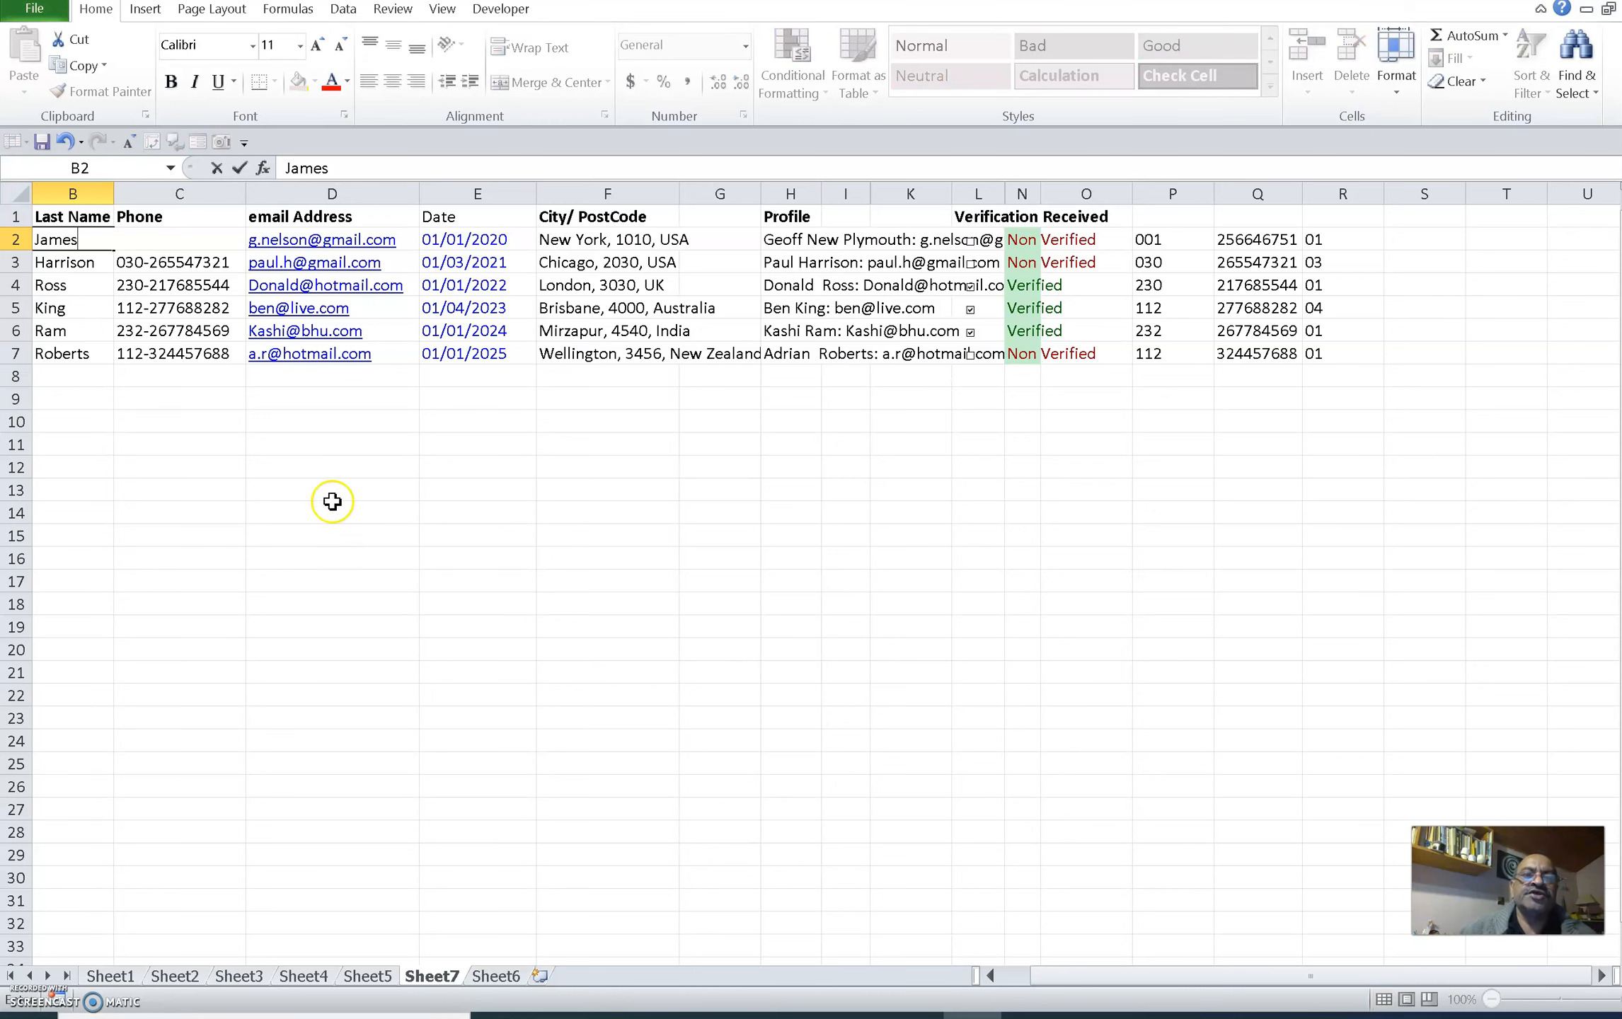
pyautogui.click(177, 479)
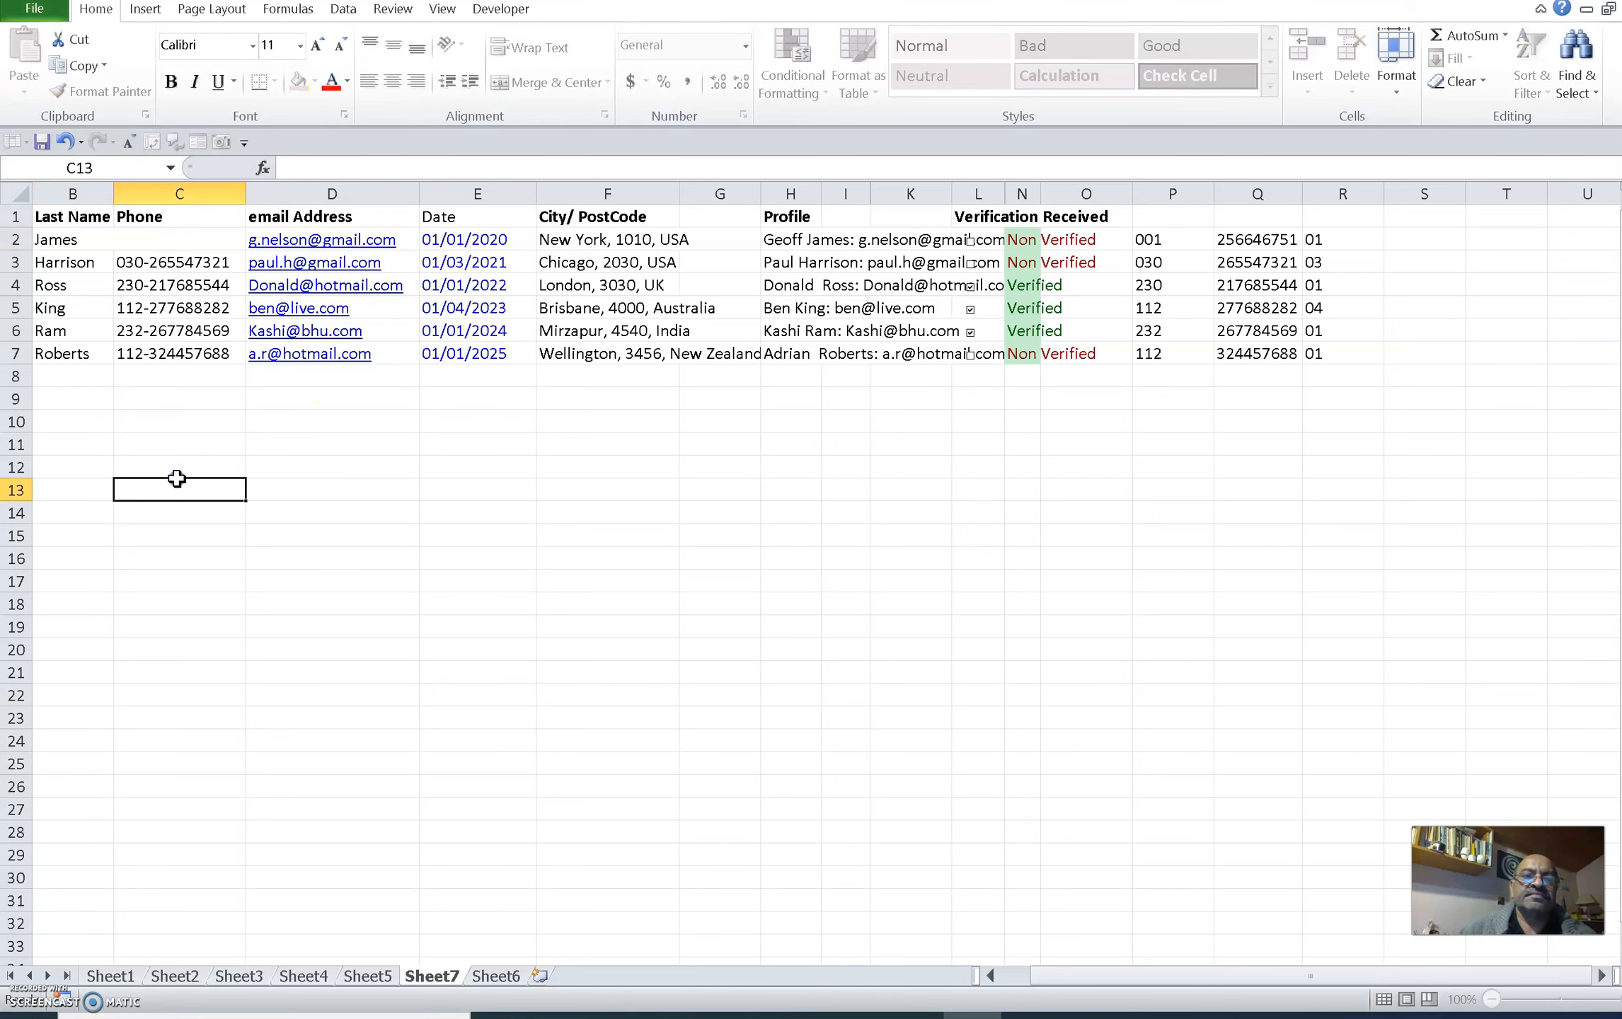
pyautogui.click(498, 976)
pyautogui.click(84, 252)
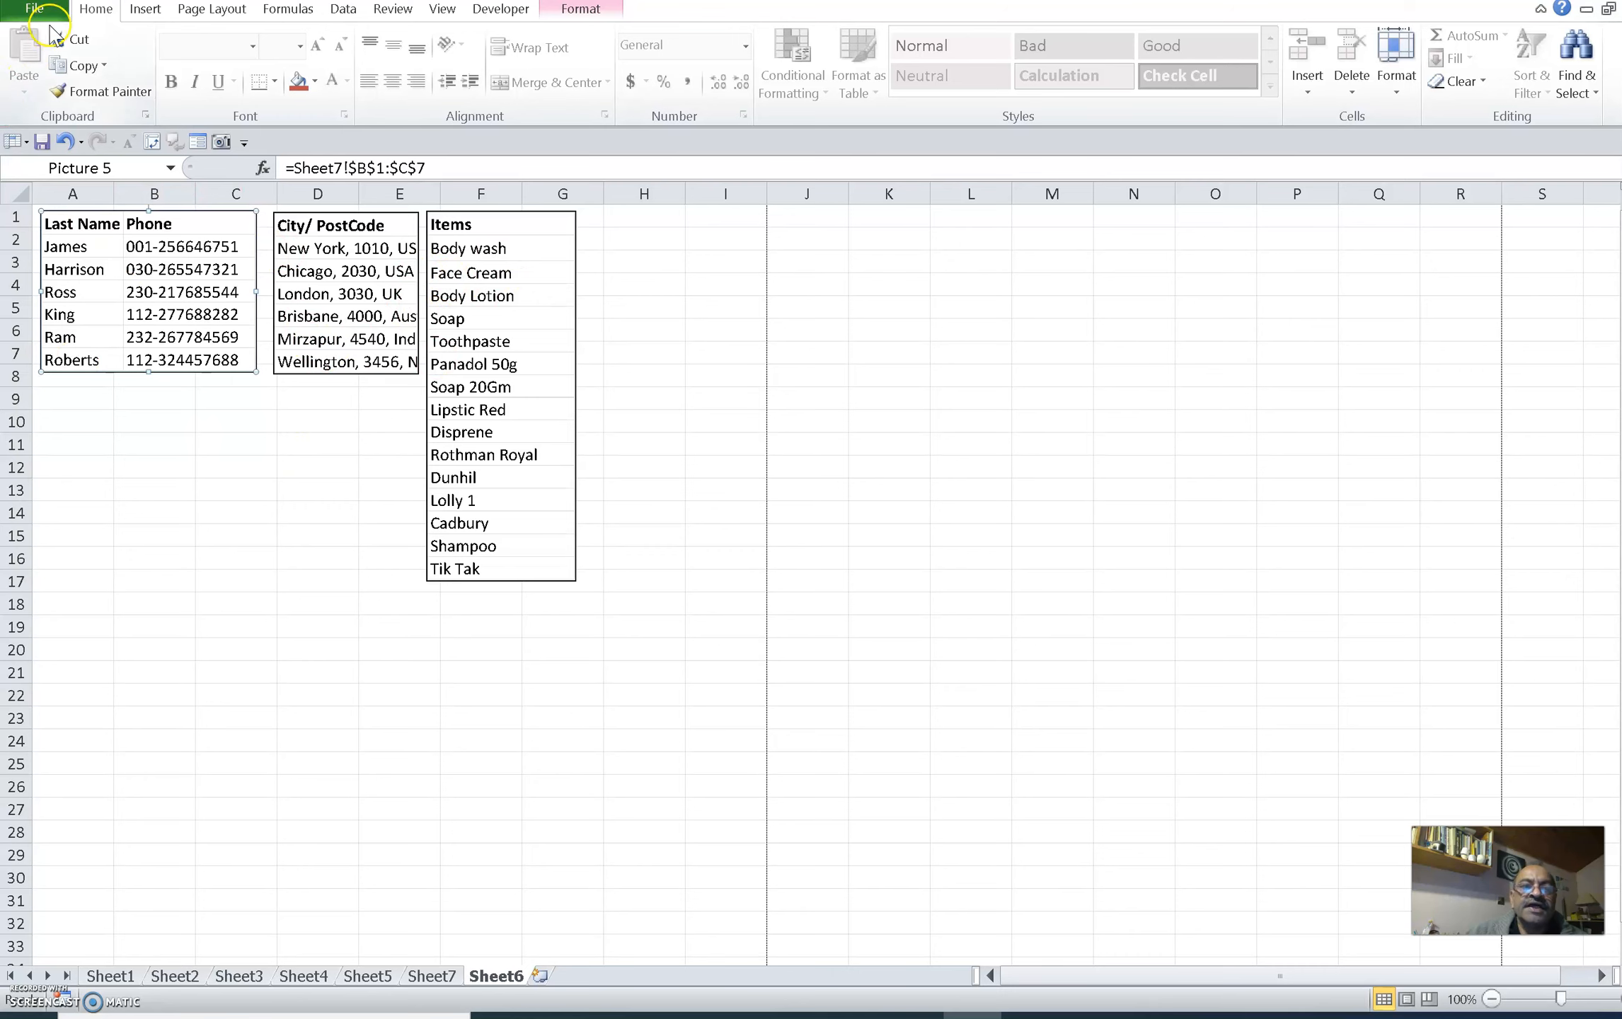
# - Review the print preview of Sheet6 and the available printer choices, and return to the worksheet
pyautogui.click(32, 10)
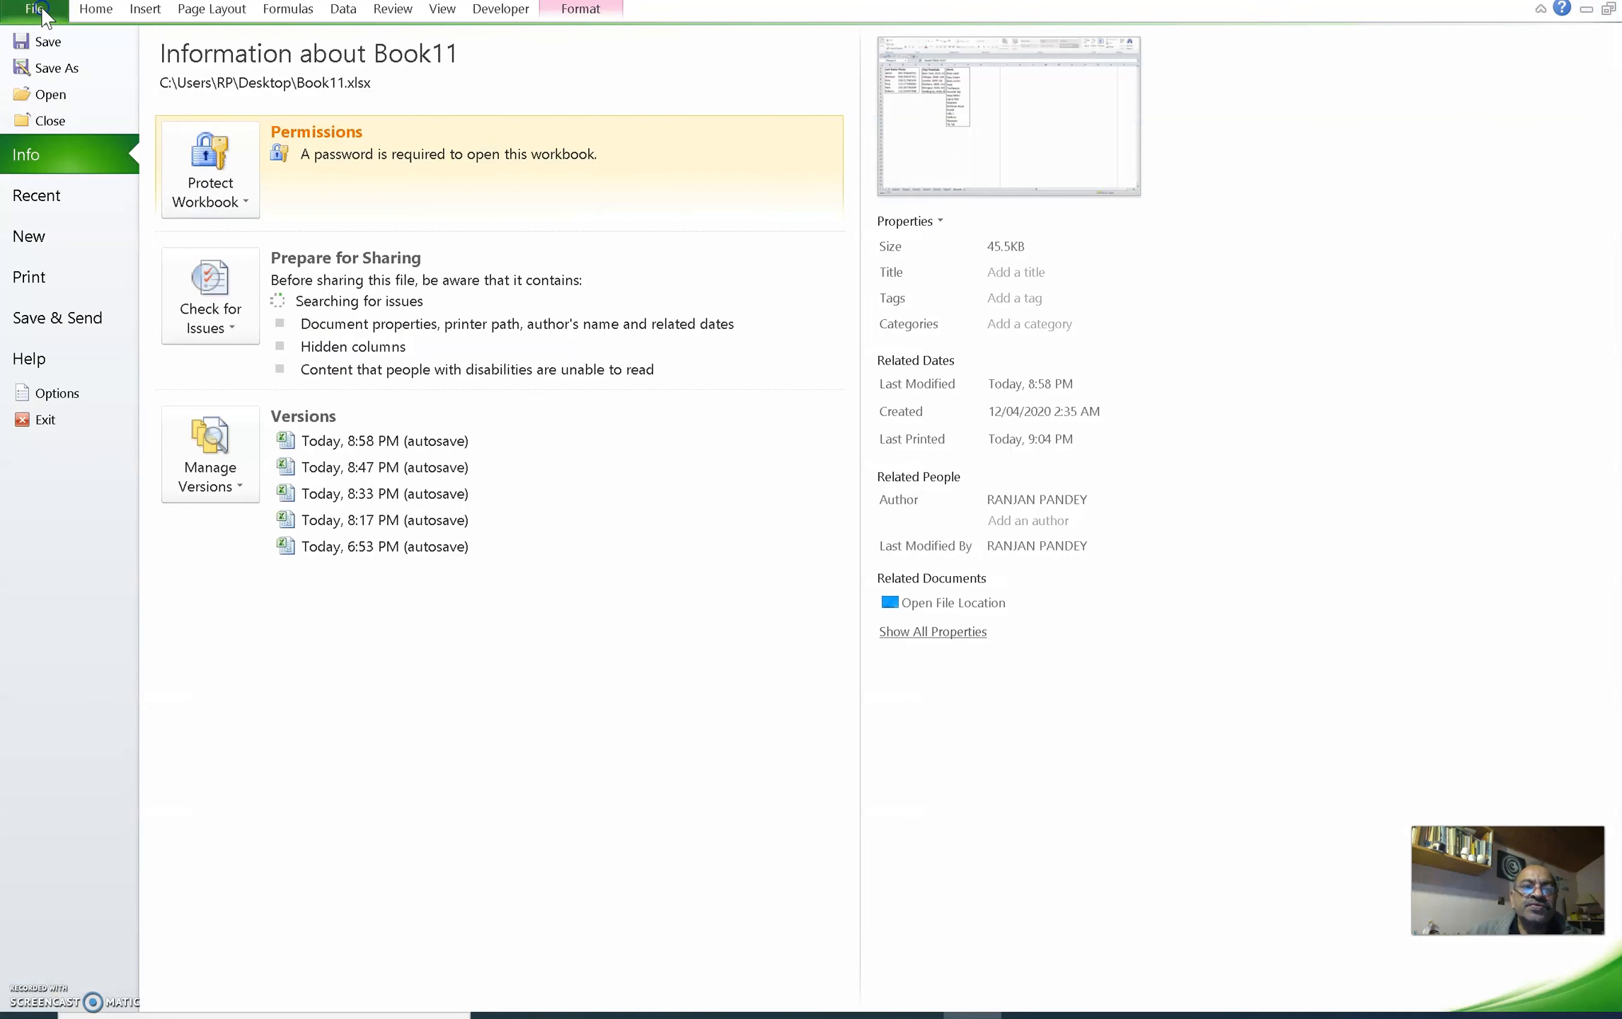
pyautogui.click(44, 279)
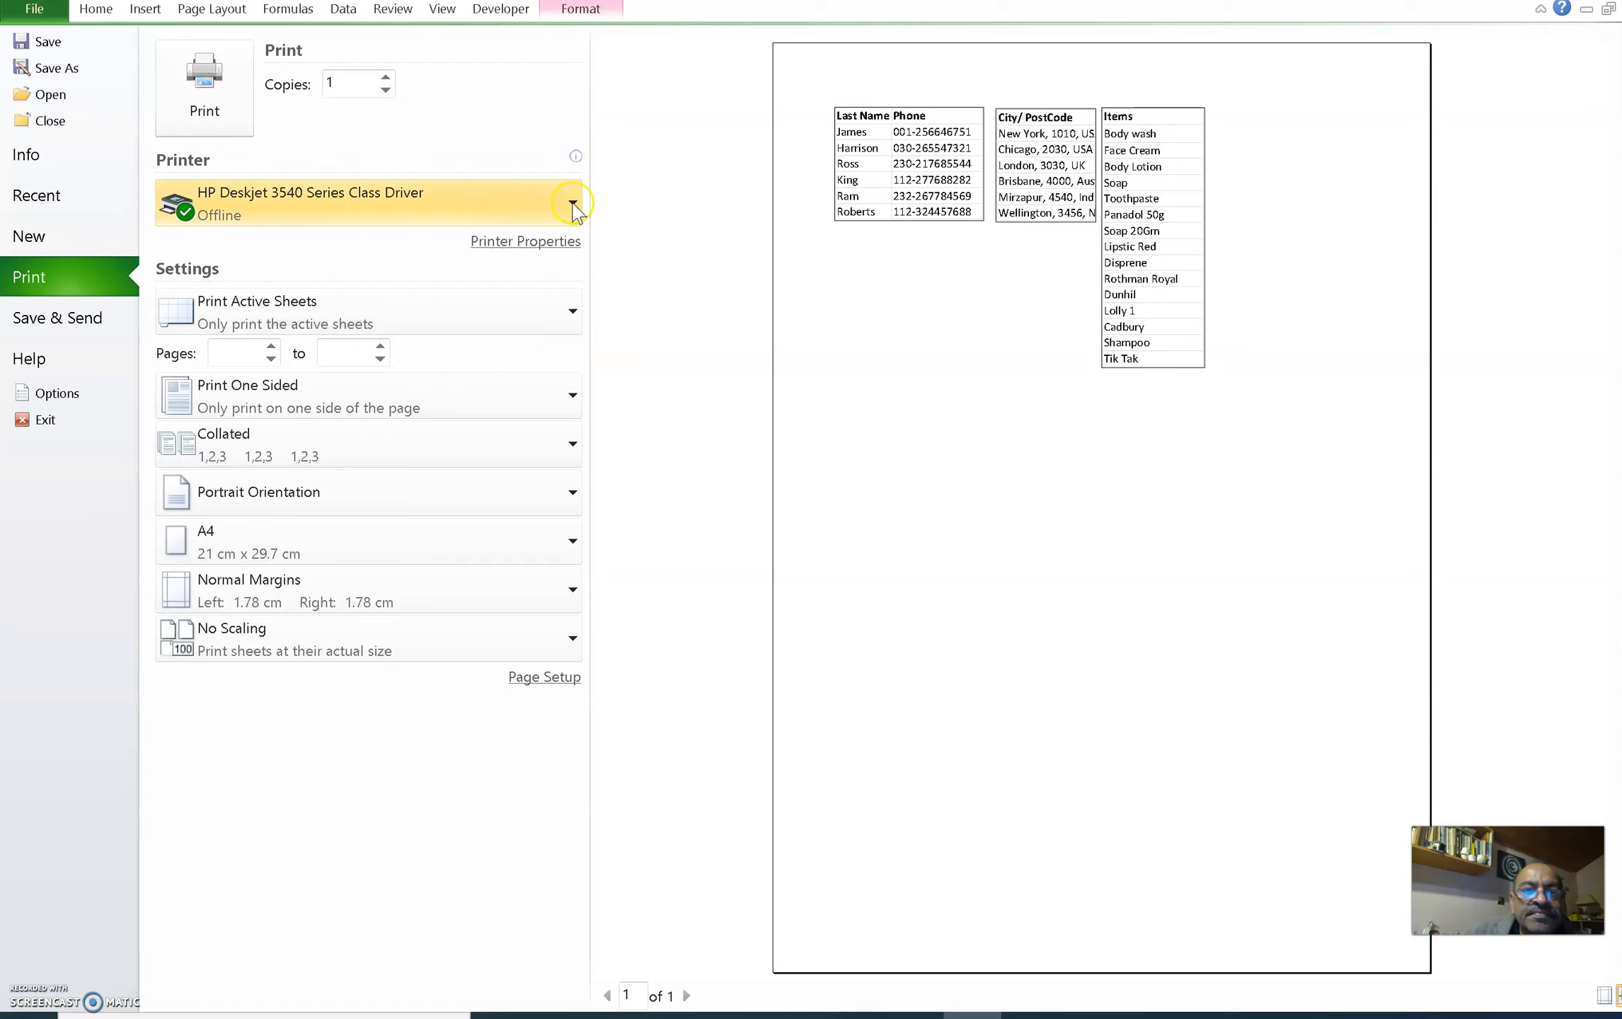
pyautogui.moveTo(549, 216)
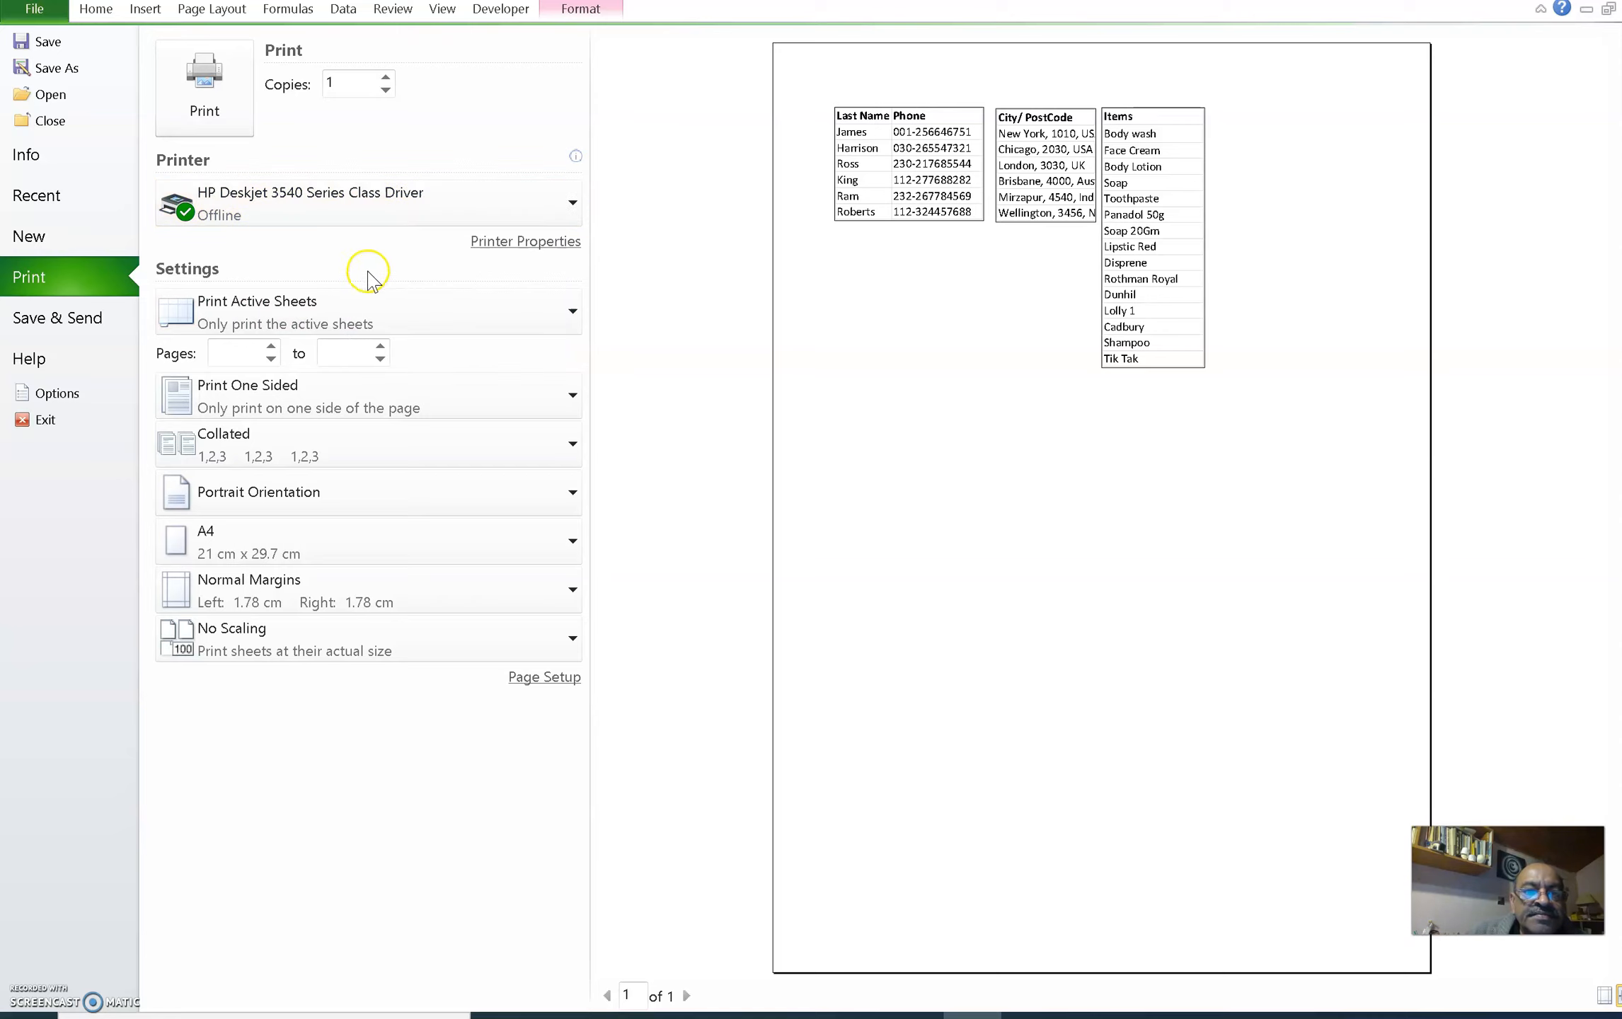
pyautogui.click(567, 207)
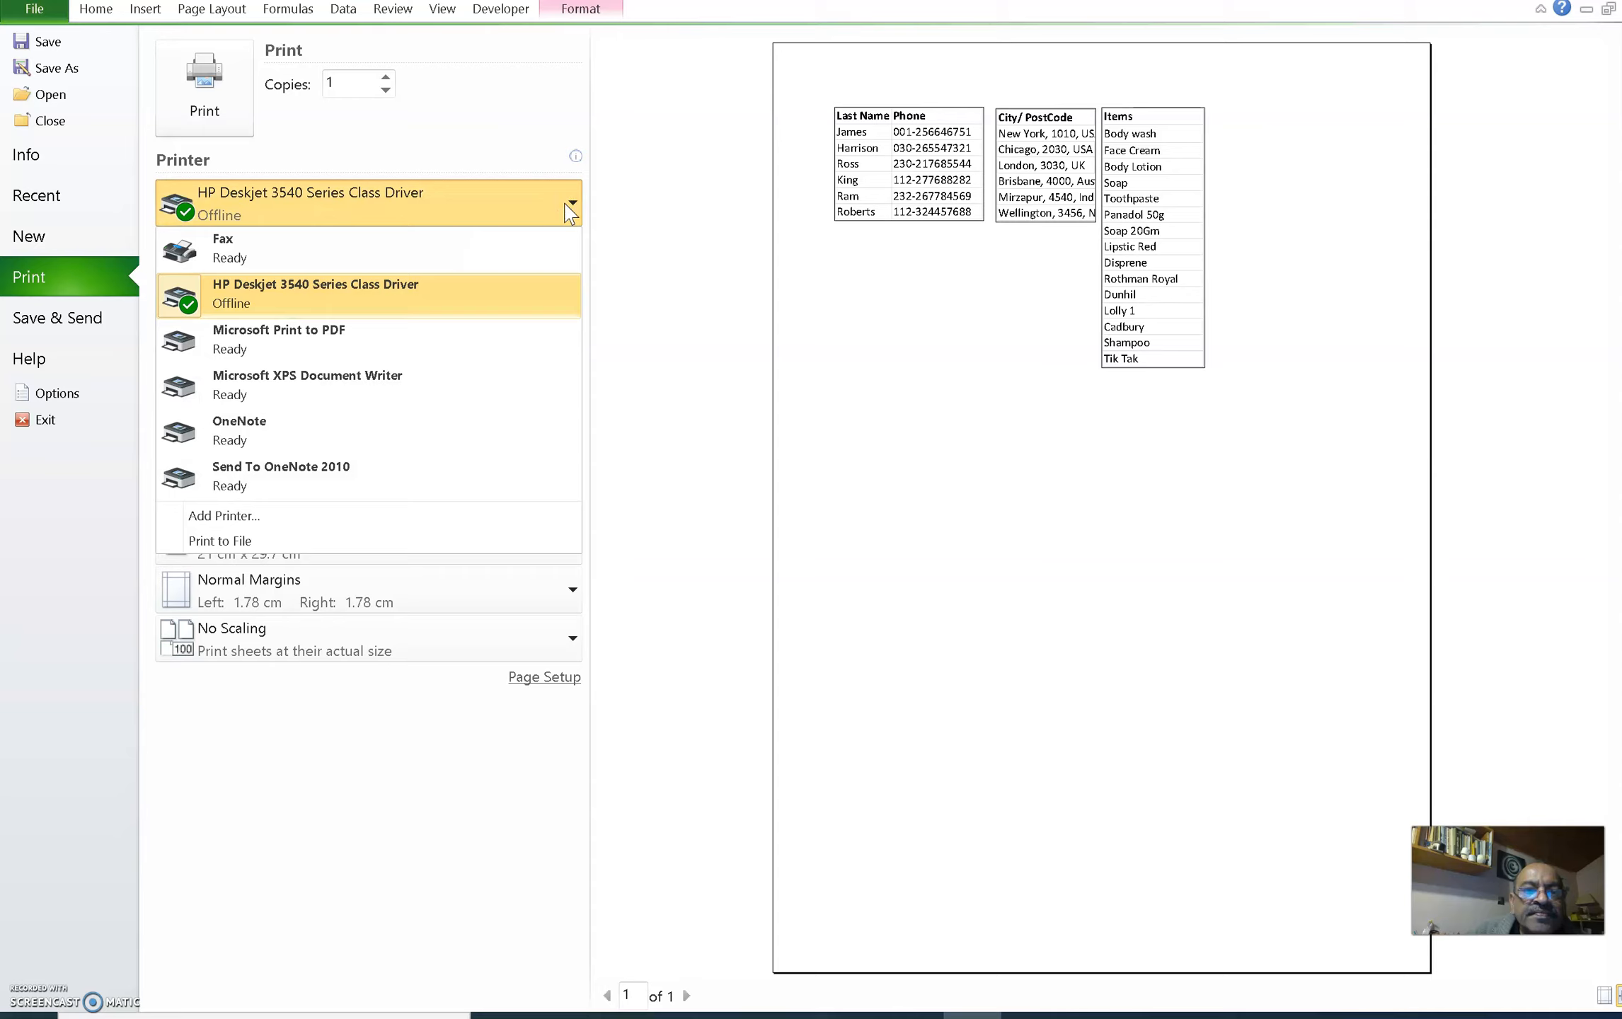
pyautogui.click(327, 545)
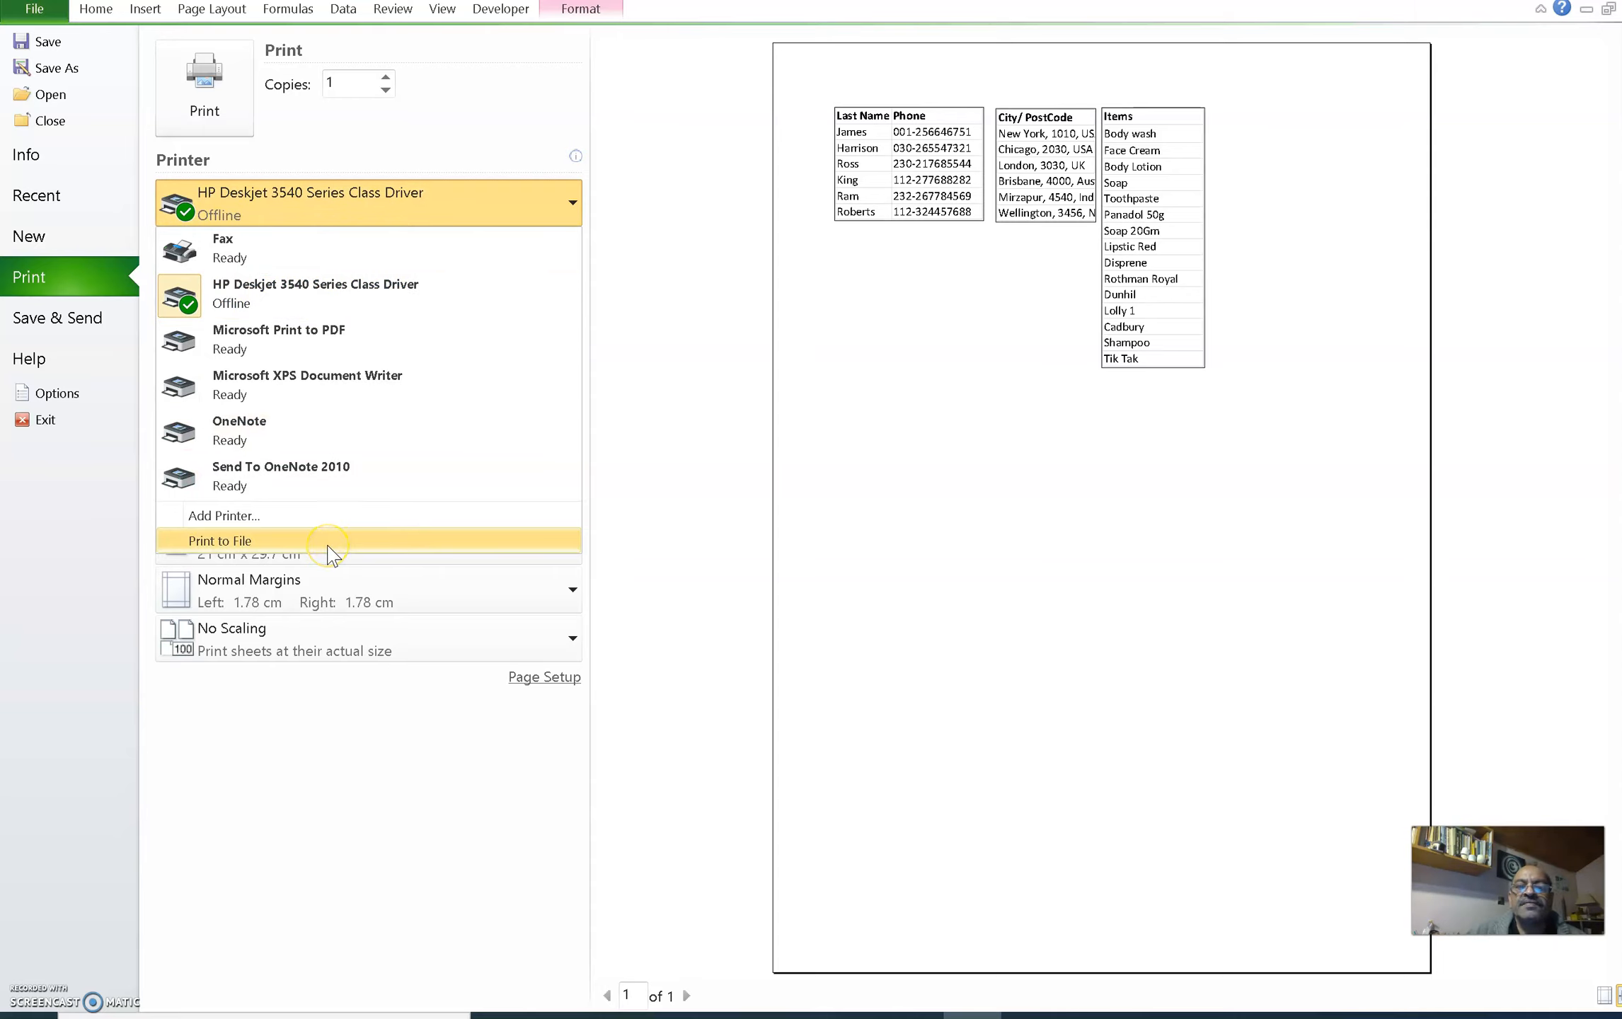
pyautogui.click(506, 79)
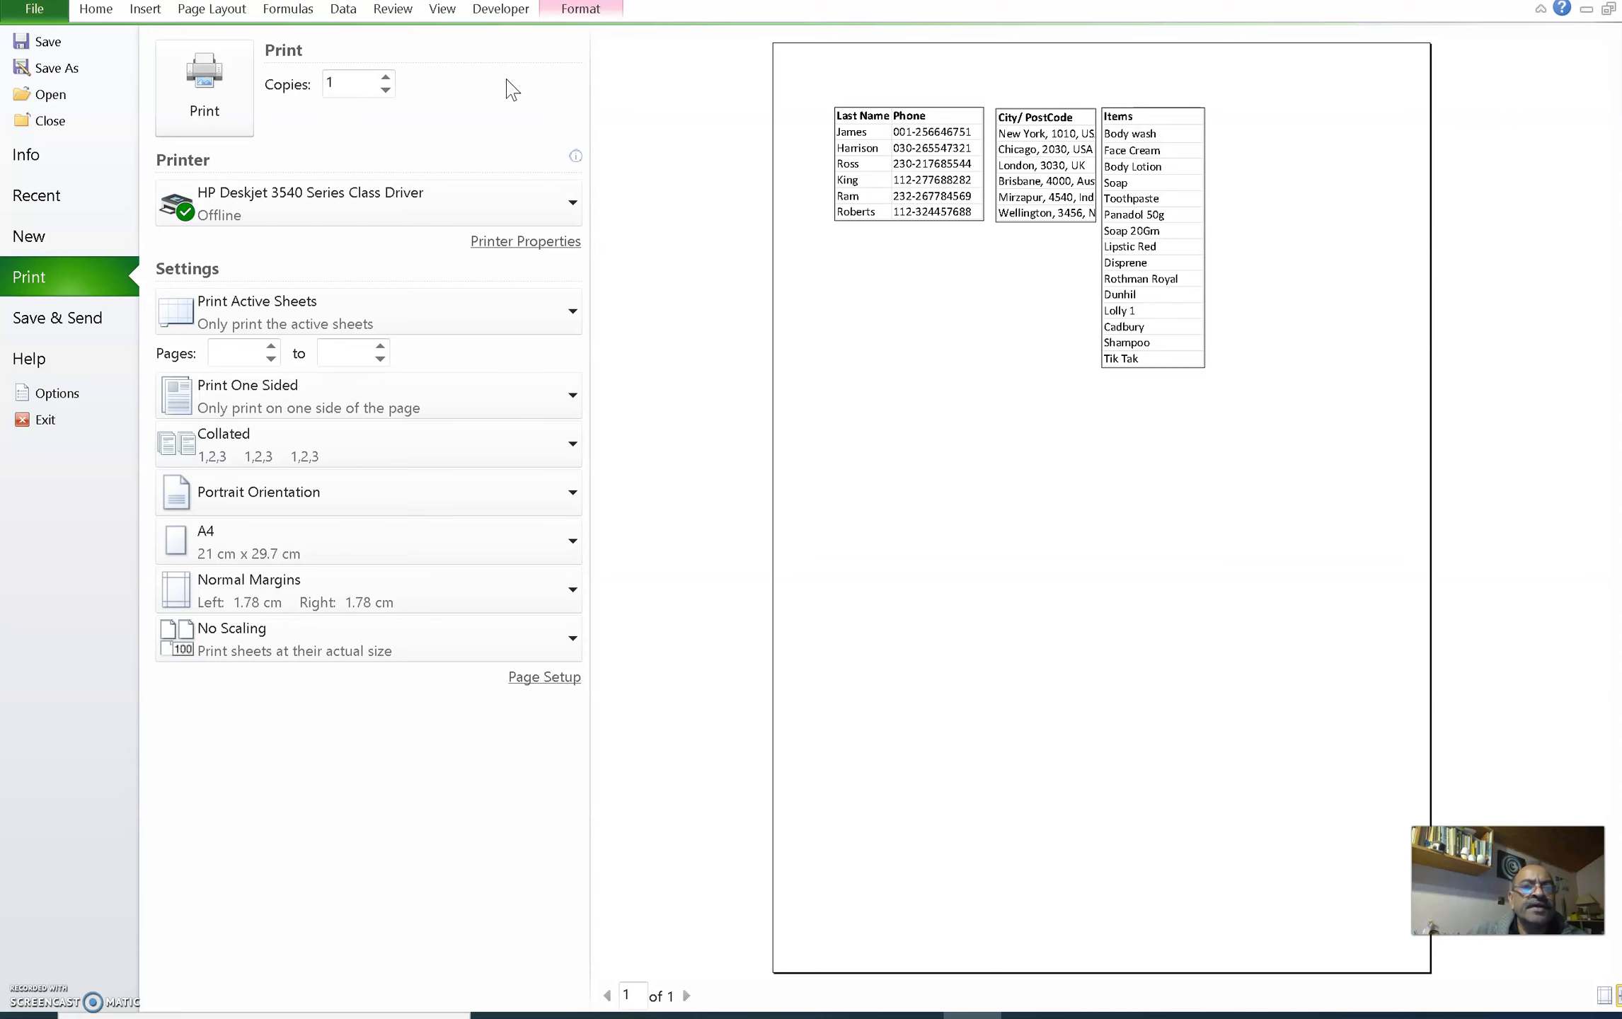
pyautogui.click(106, 8)
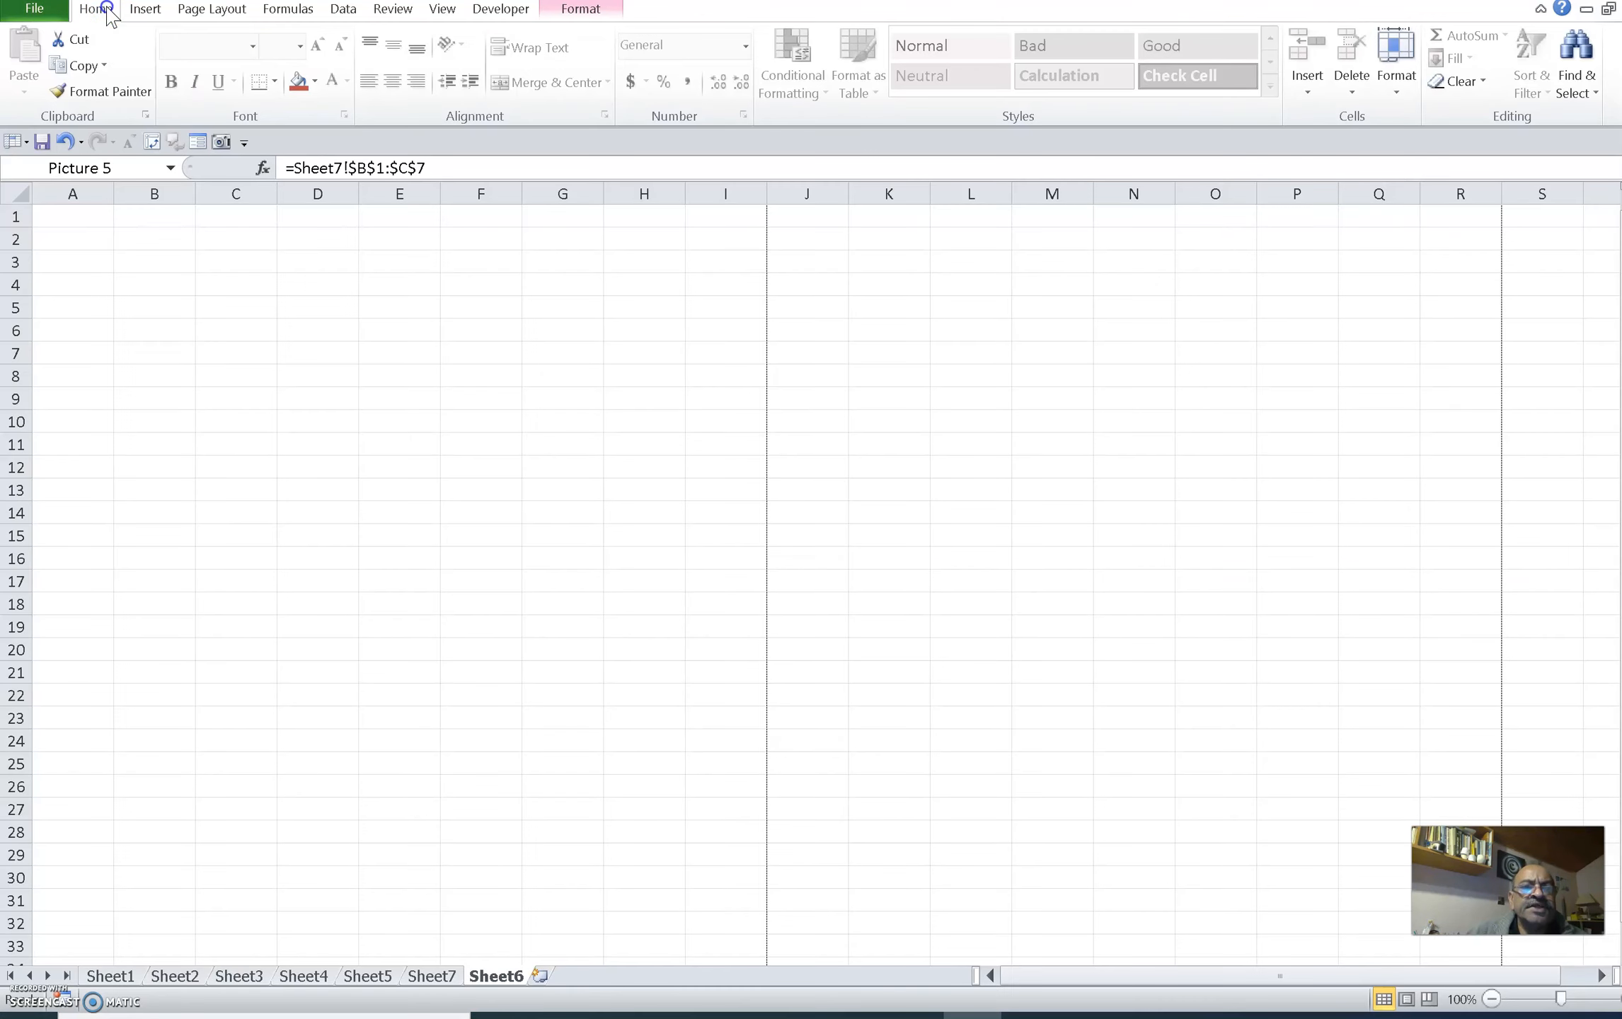